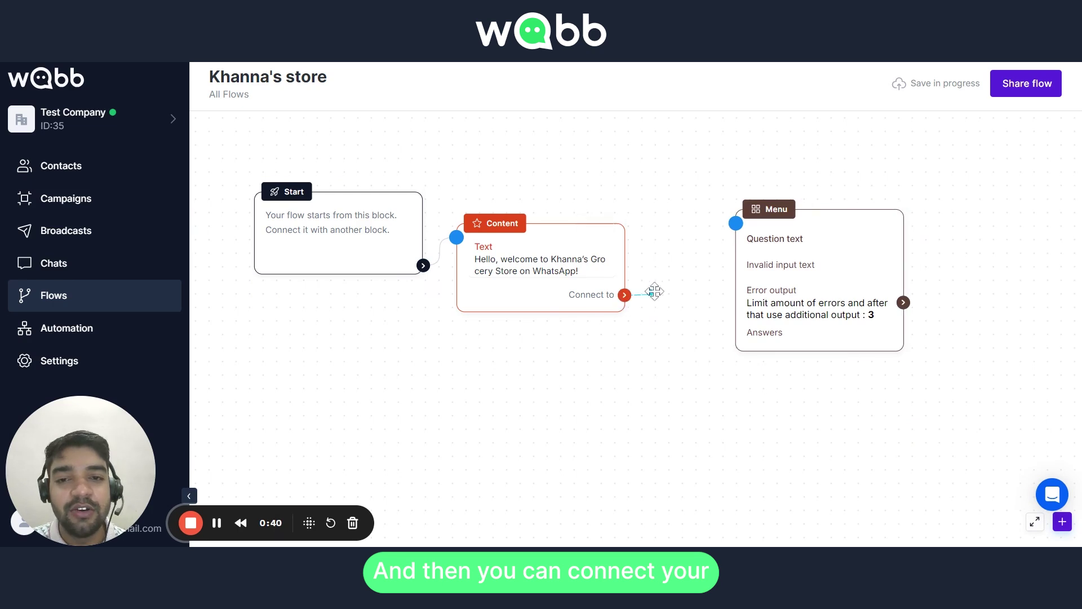
Move the Menu block closer to the Content block and save its menu title as "How can I help you today, {first_name}"
left_click_drag(778, 271, 747, 239)
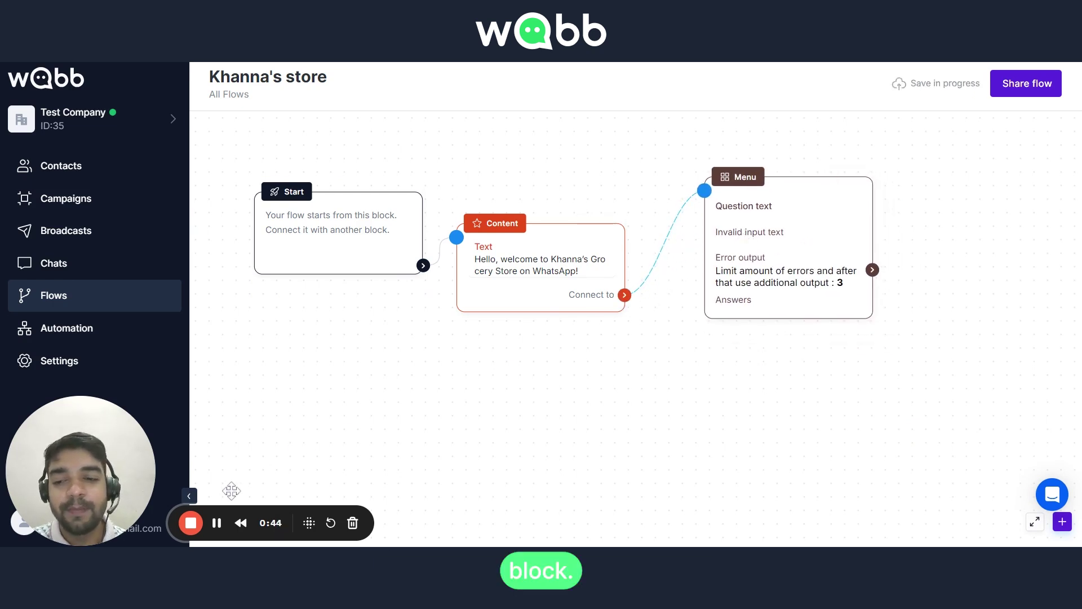
left_click(755, 233)
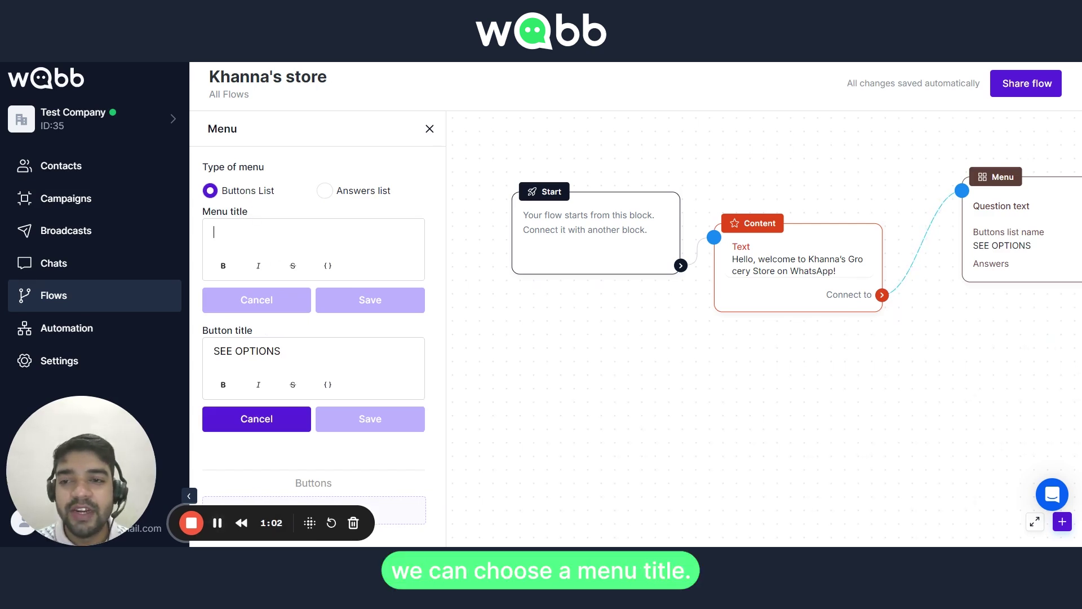
type("How can I help you today,")
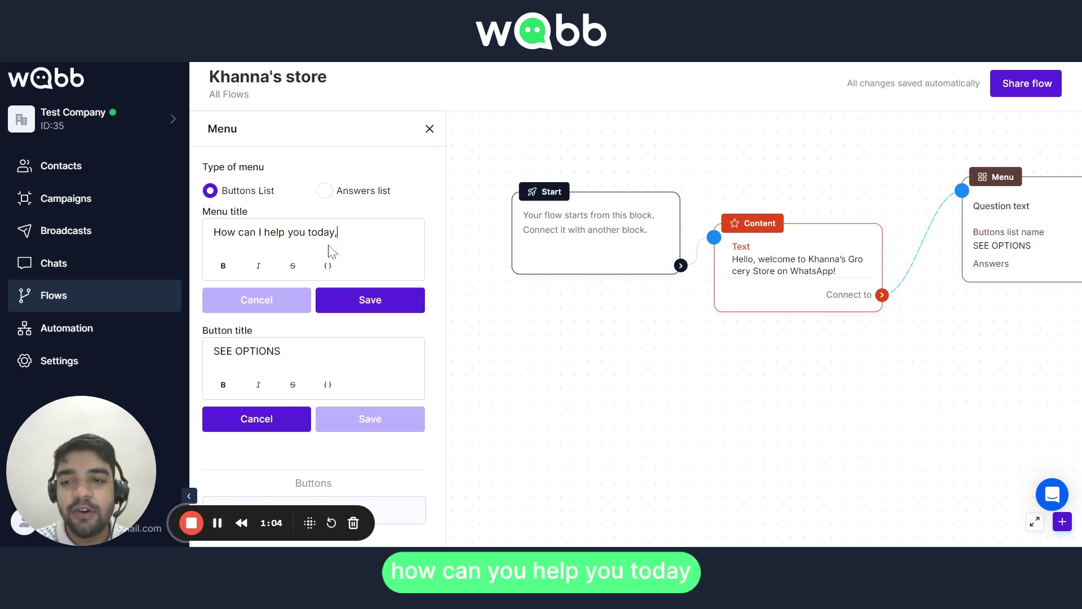
left_click(328, 266)
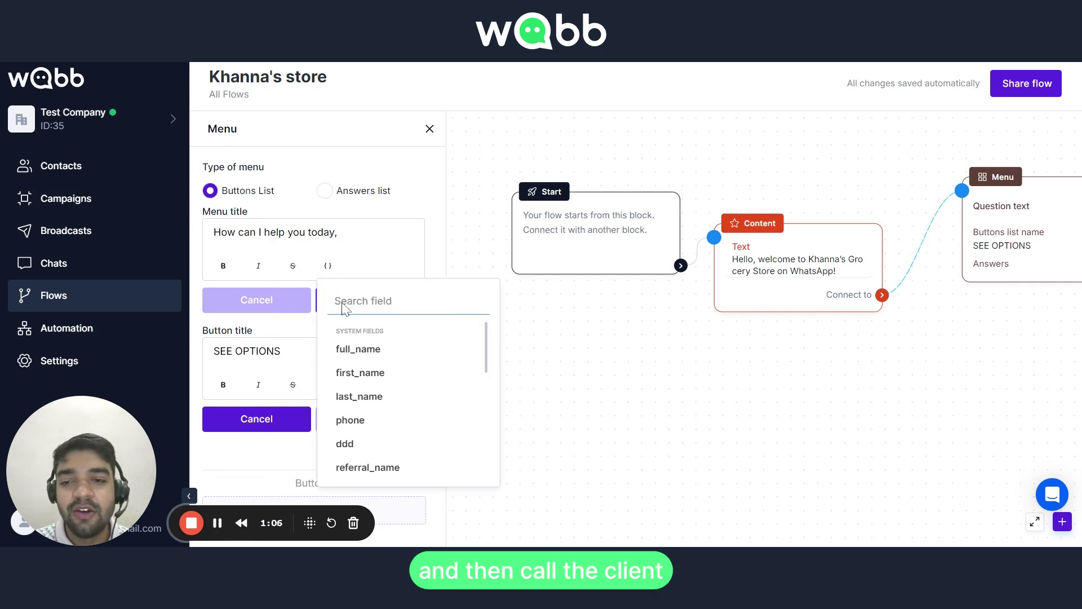
left_click(360, 372)
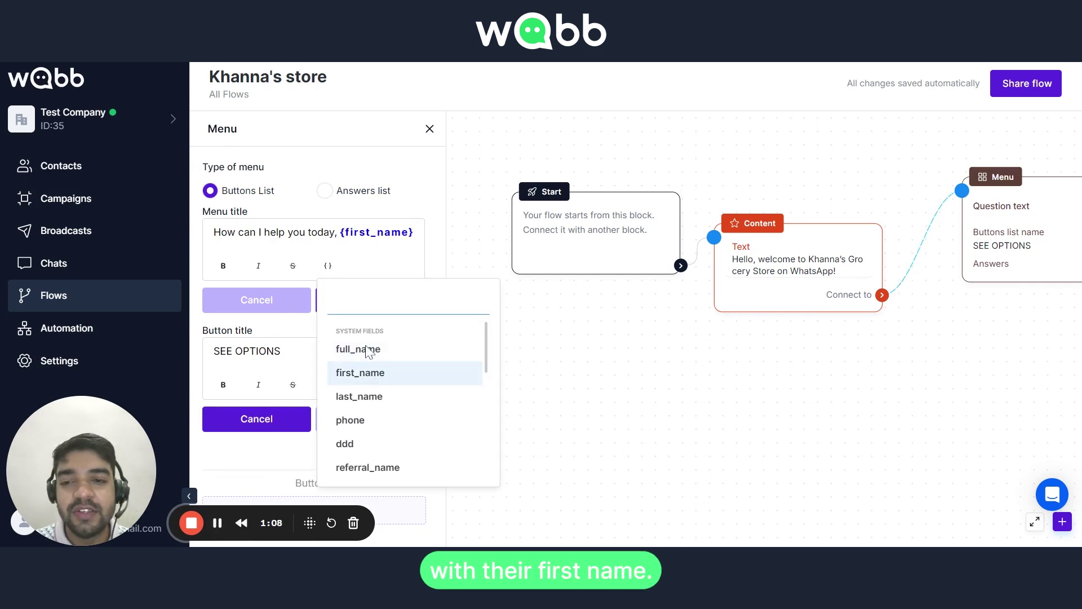
left_click(383, 303)
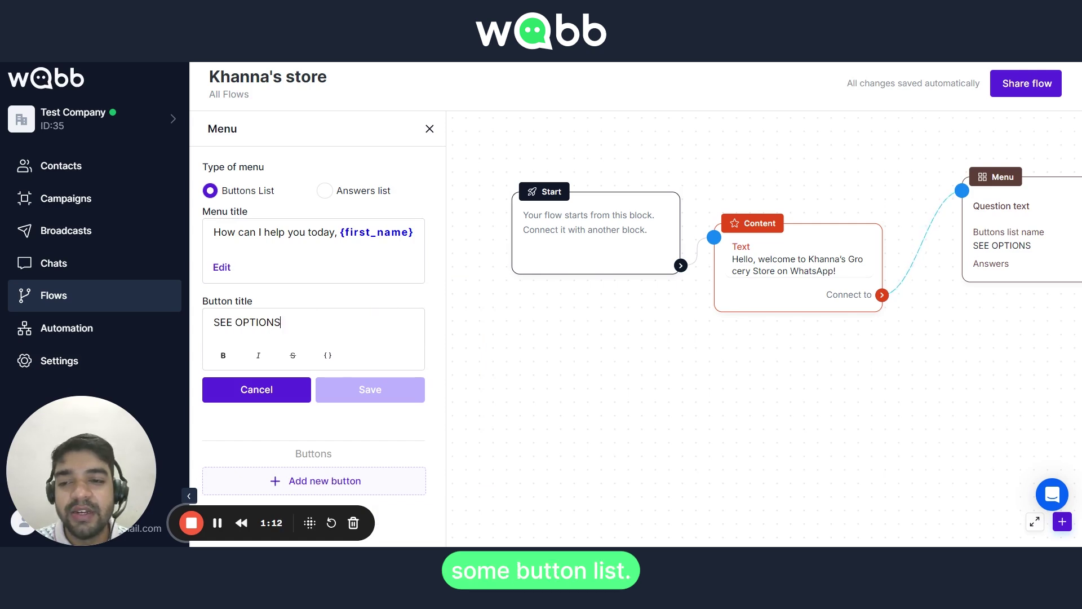
Save the menu's button title as "SEE OPTIONS:" and add four answer buttons
type(":")
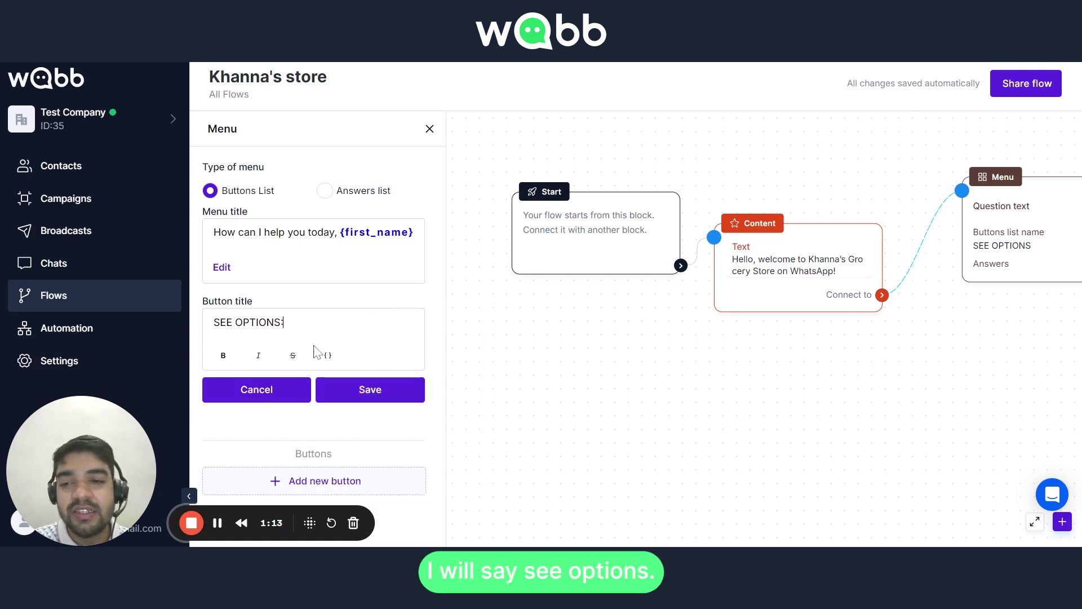
left_click(362, 394)
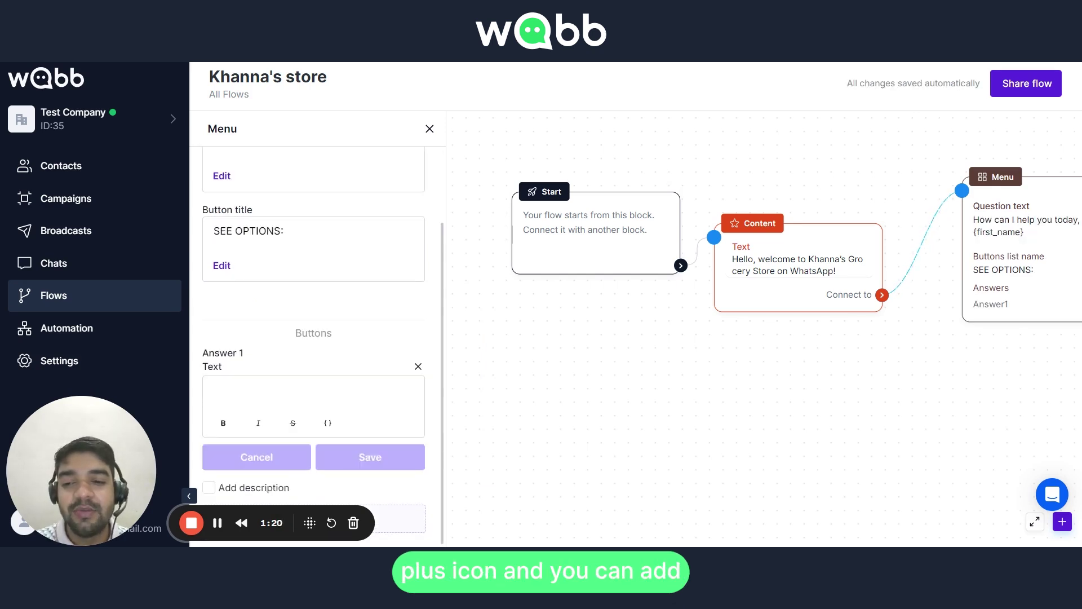
left_click_drag(81, 470, 787, 471)
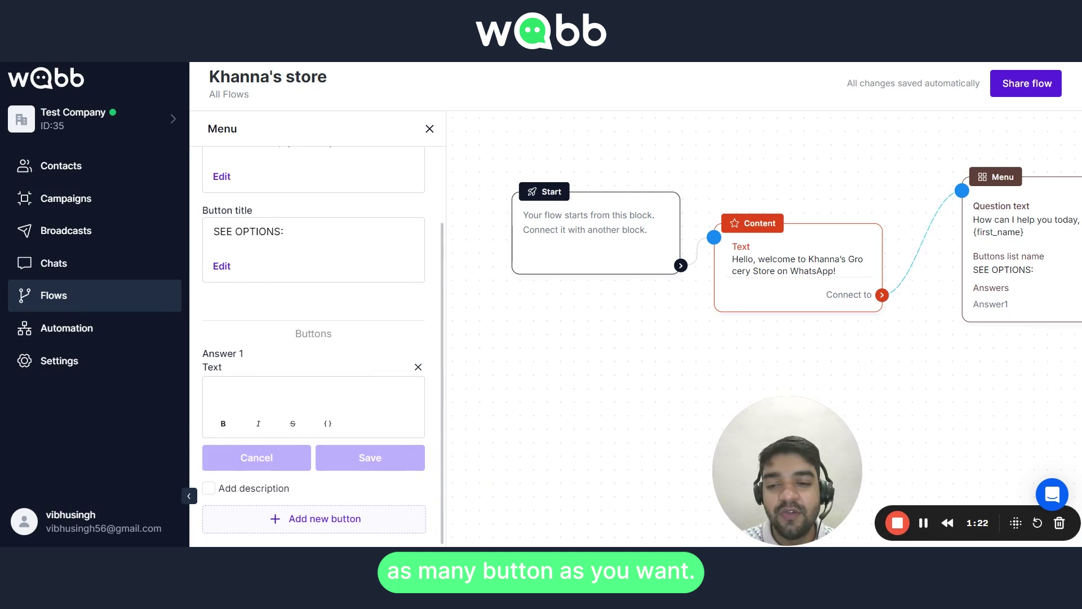
left_click(333, 517)
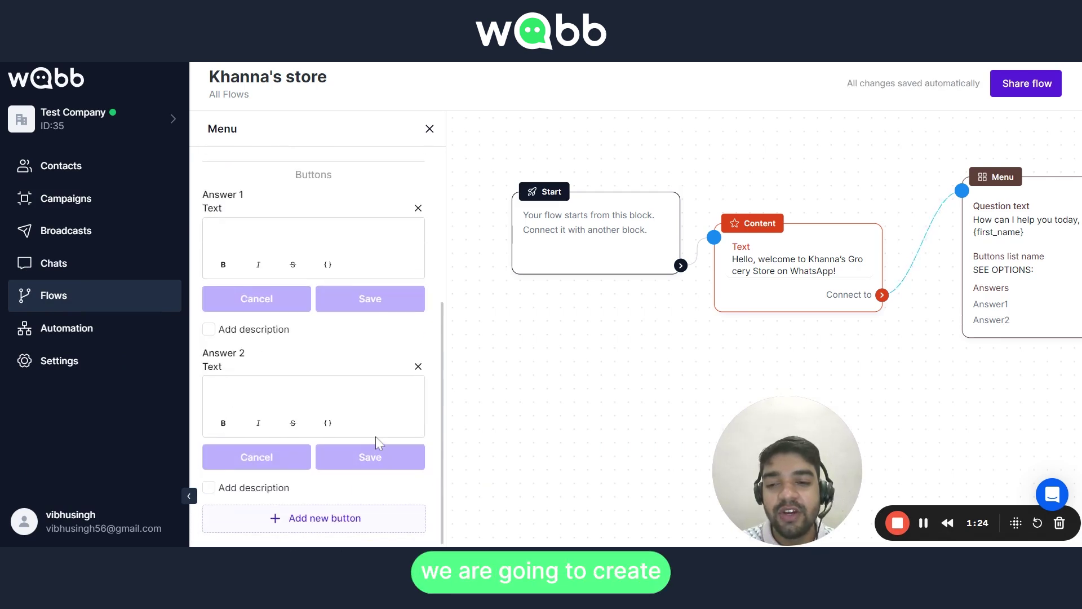
left_click(353, 516)
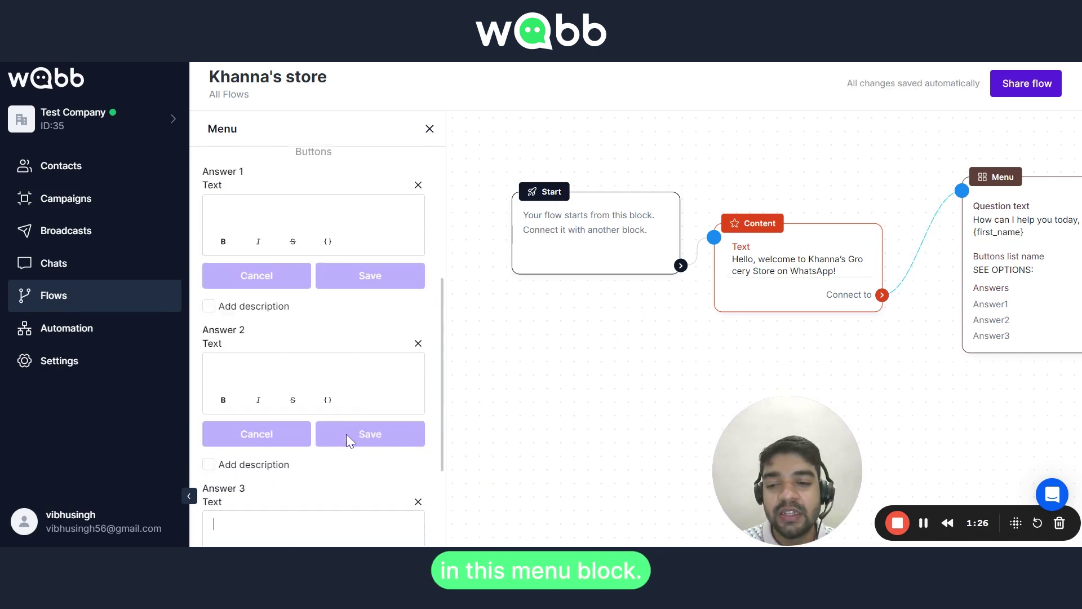
left_click(326, 517)
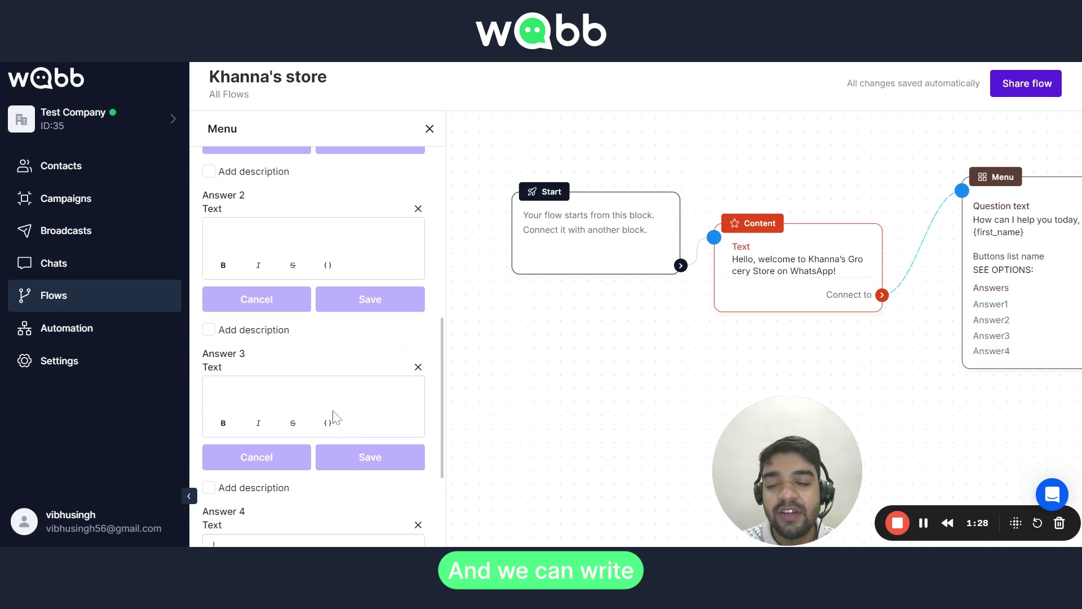
Enter "View Products" as the text of Answer 1 and "Track order" as the text of Answer 2
scroll(322, 393, "up", 6)
scroll(315, 394, "down", 2)
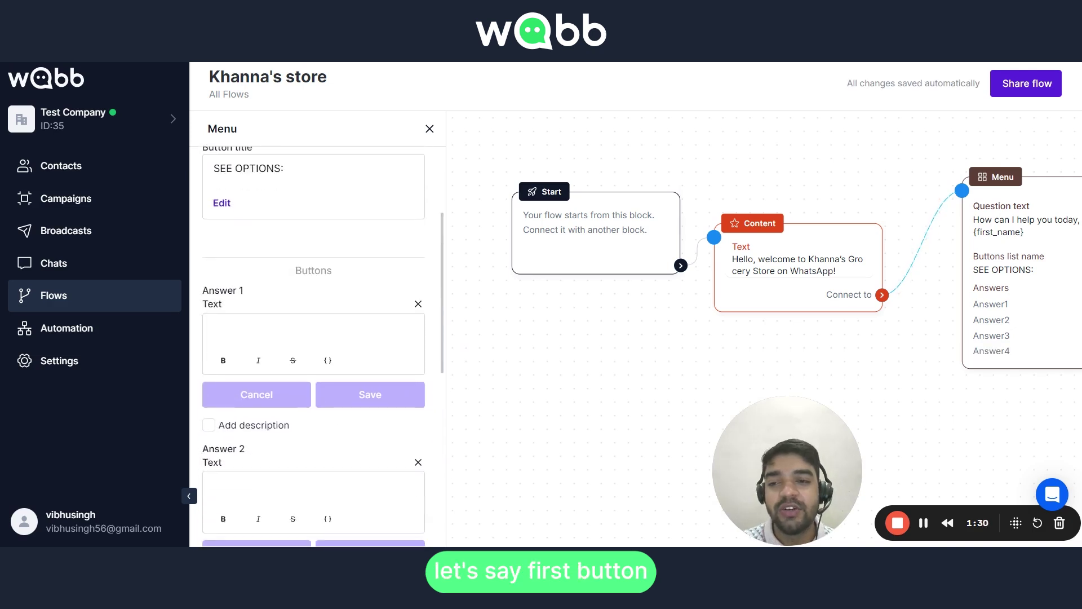
left_click(214, 327)
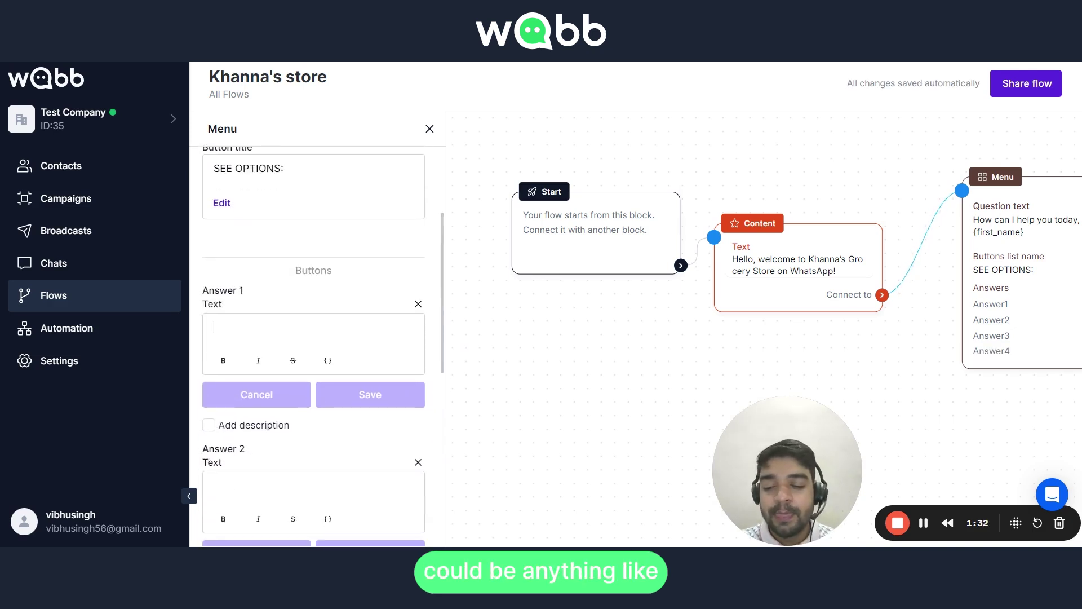
type("Vi")
type("ew Products")
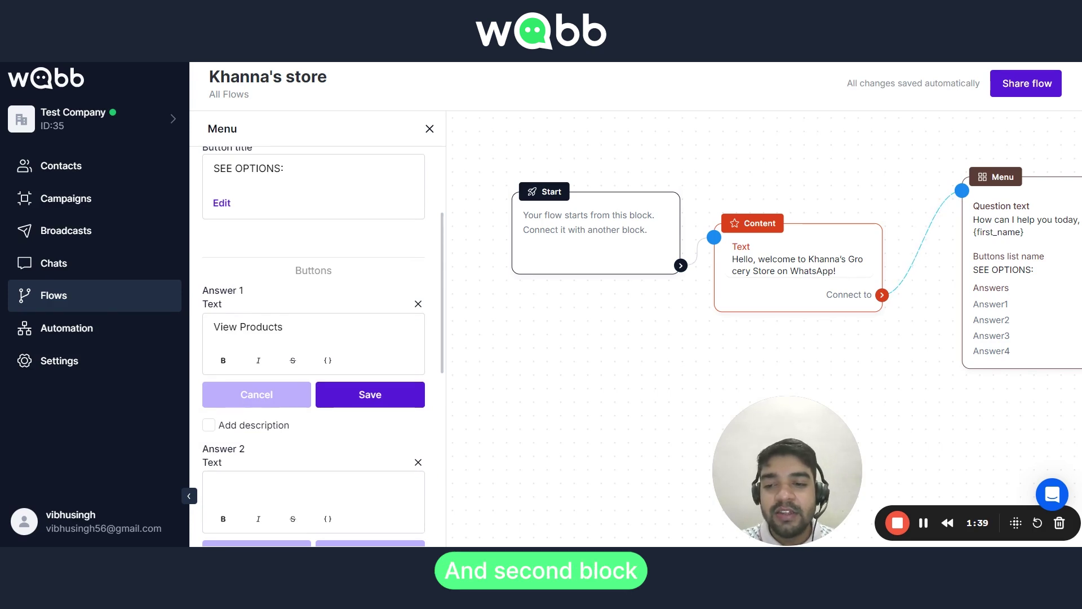
left_click(214, 486)
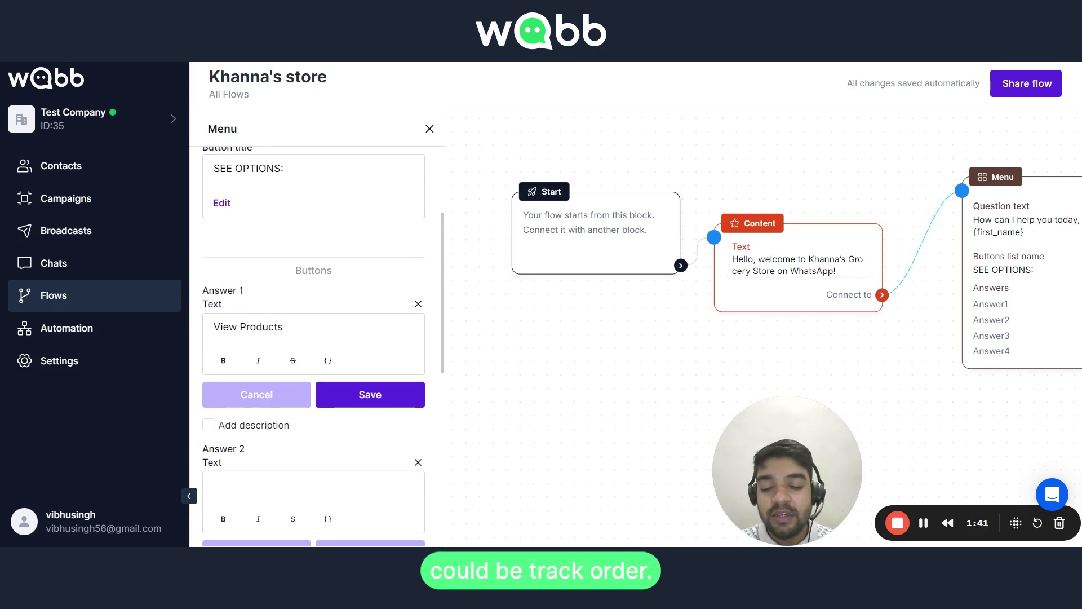
type("Track order")
Enter "View Offers" as the text of Answer 3 and "Contact support" as the text of Answer 4
scroll(277, 501, "down", 3)
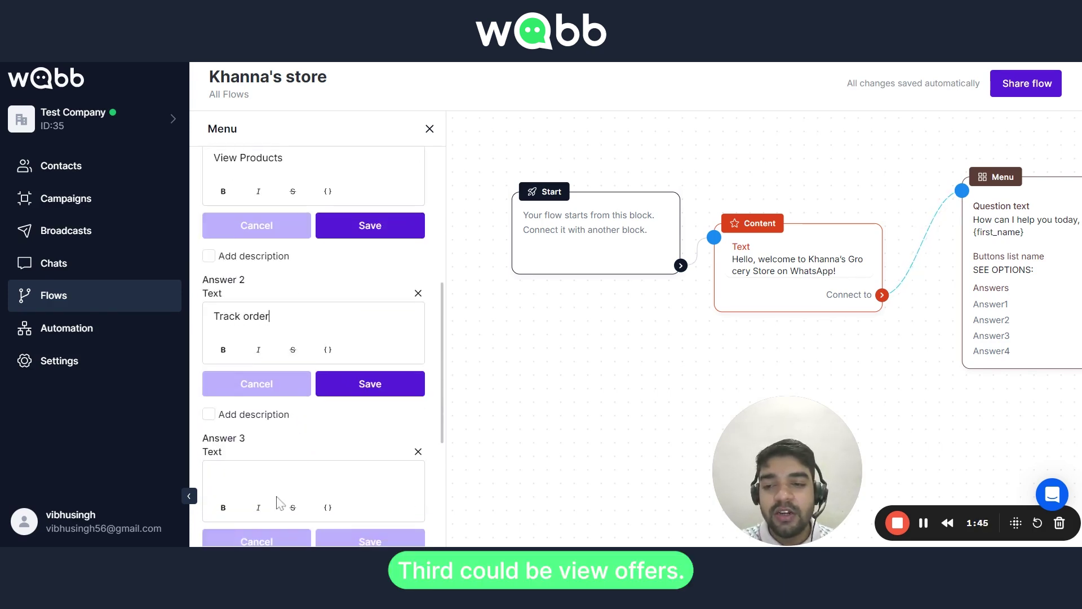
type("V")
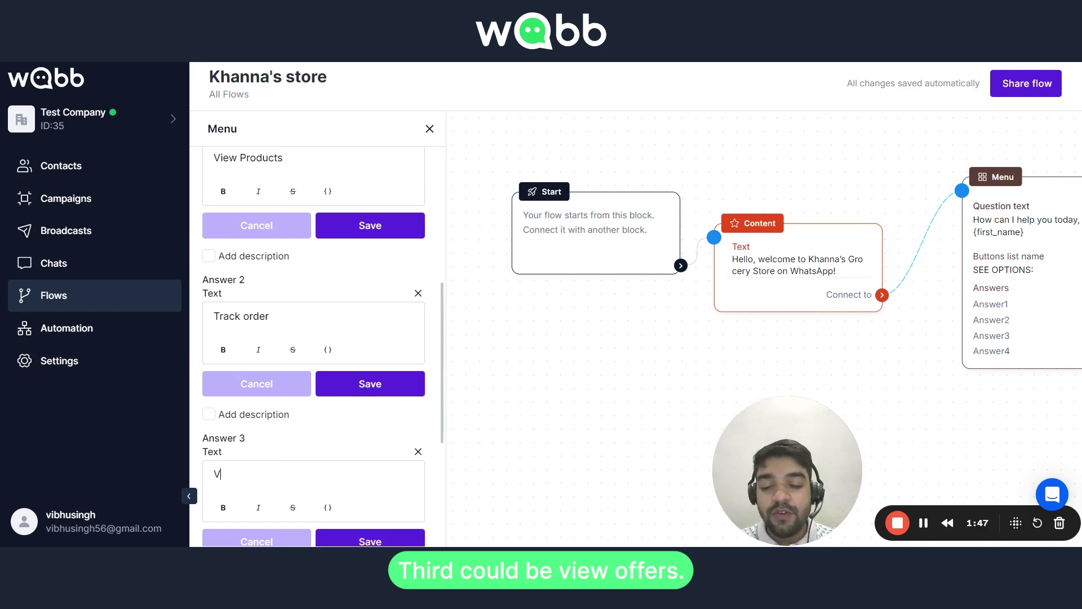
type("iew Offers")
scroll(273, 456, "down", 3)
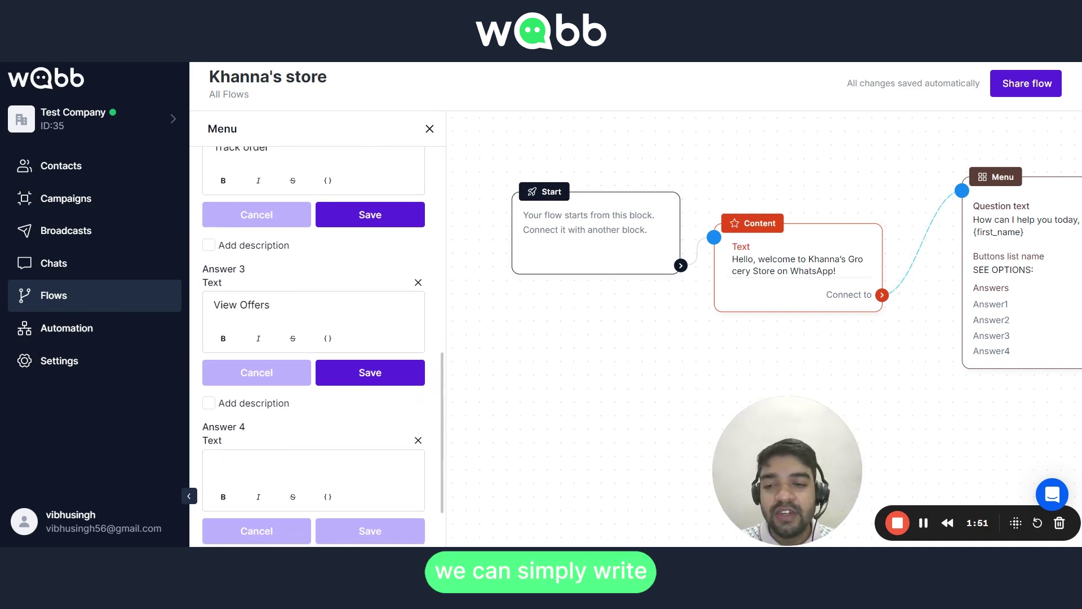
type("Con")
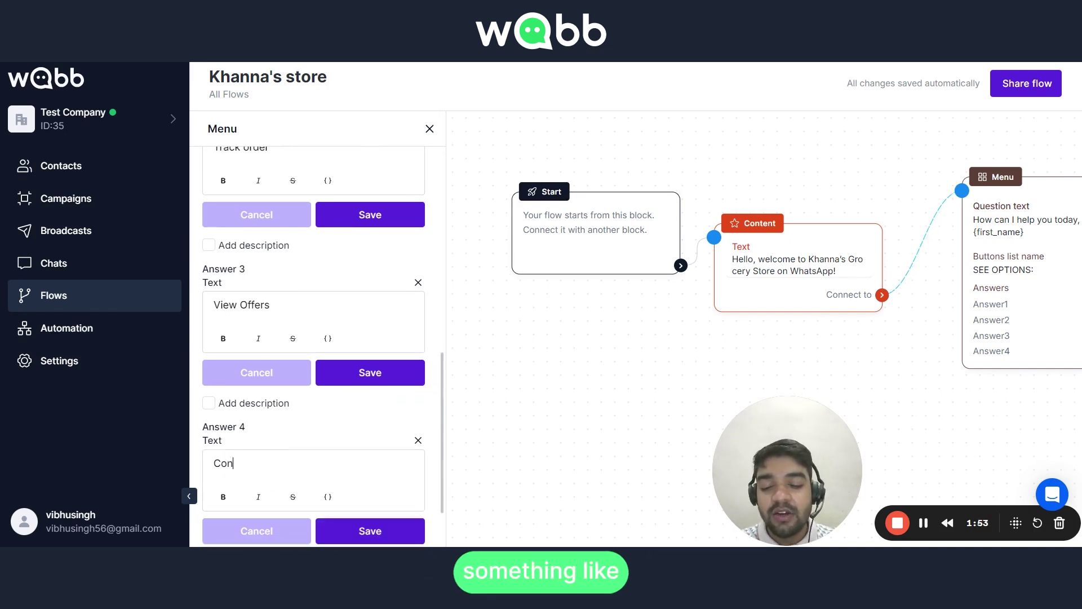
type("tact support")
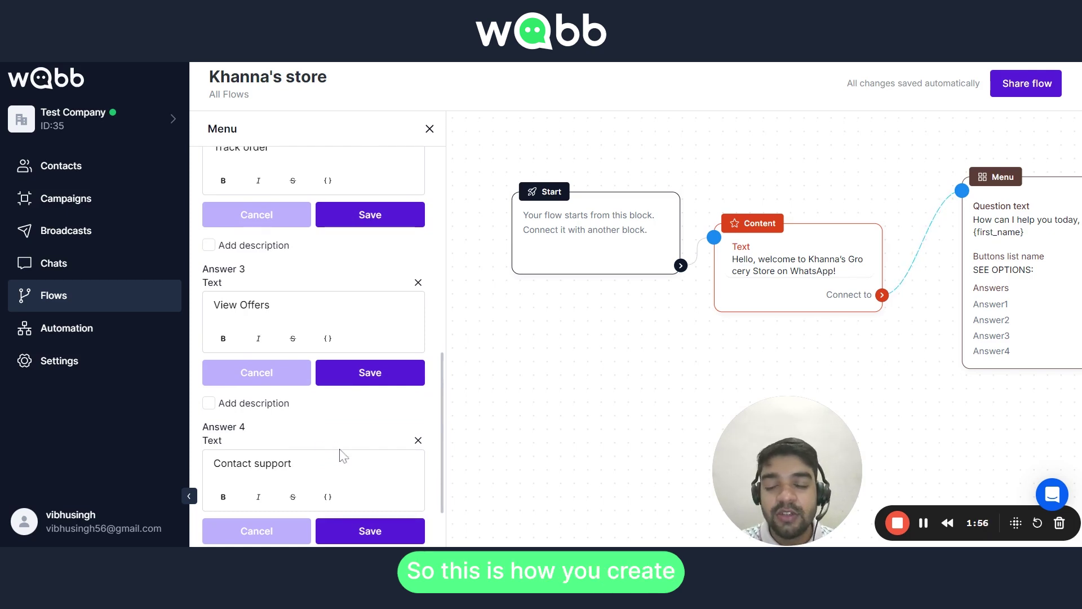
Save the texts of all four answer buttons
scroll(329, 326, "up", 2)
scroll(321, 306, "down", 3)
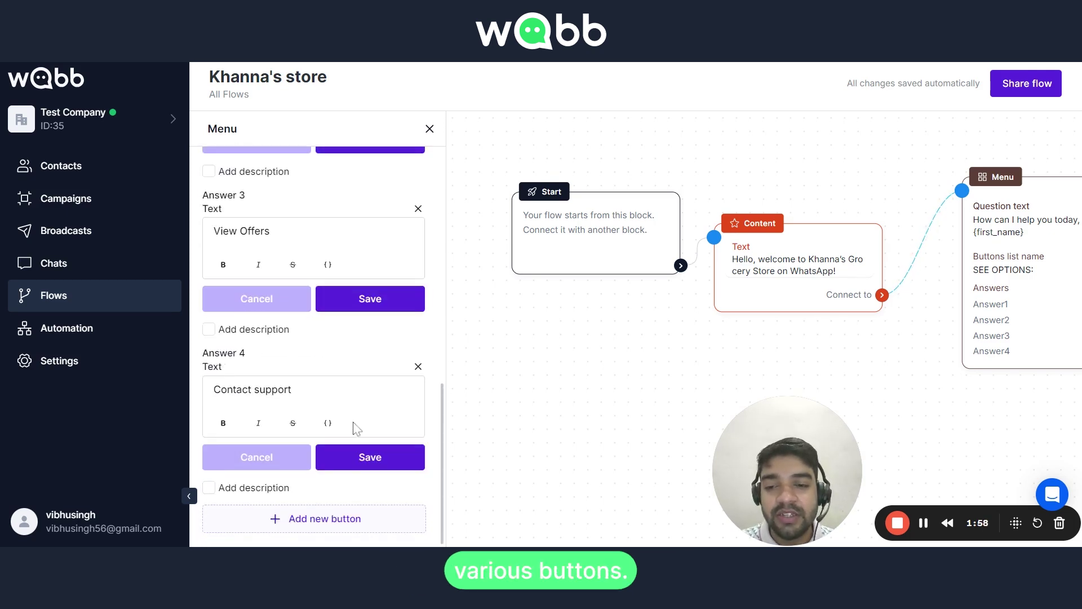
left_click(366, 465)
left_click(373, 330)
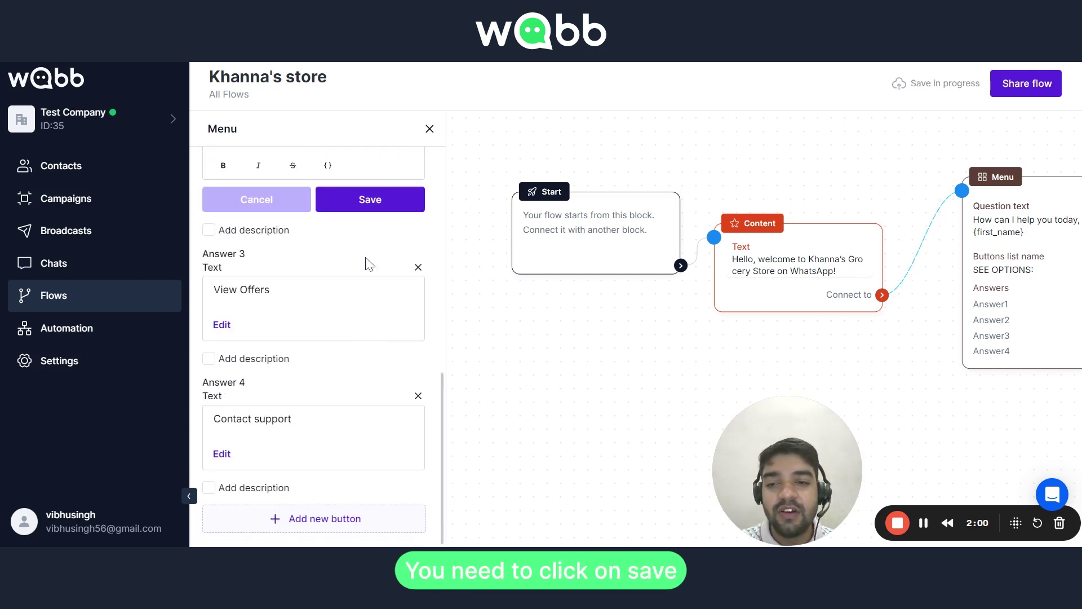
left_click(364, 200)
scroll(364, 305, "up", 3)
left_click(367, 241)
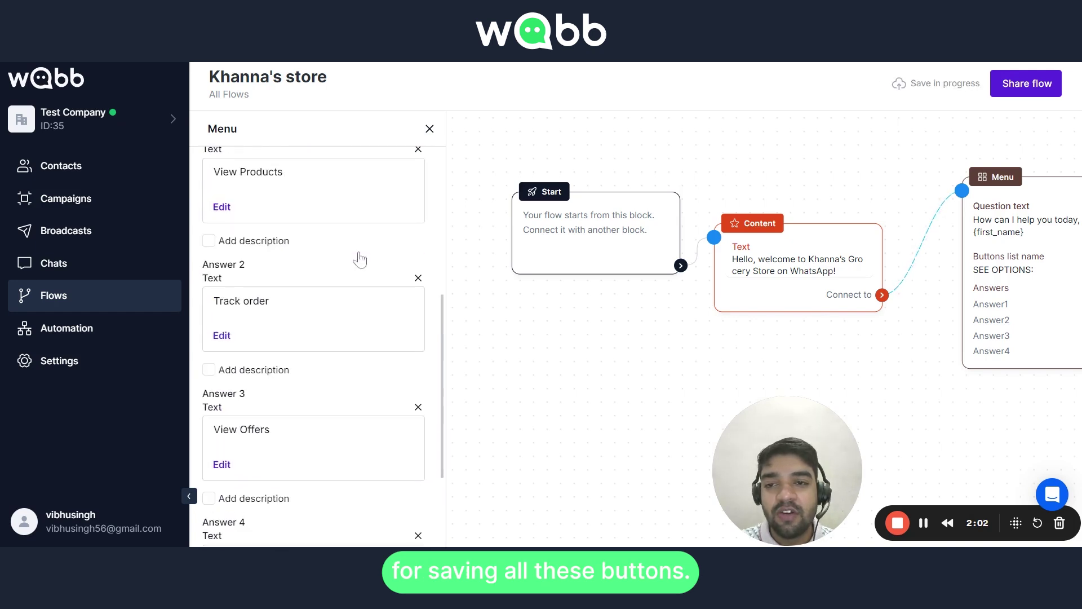
Enable the description option for the "View Offers" answer and disable it again
scroll(283, 423, "down", 3)
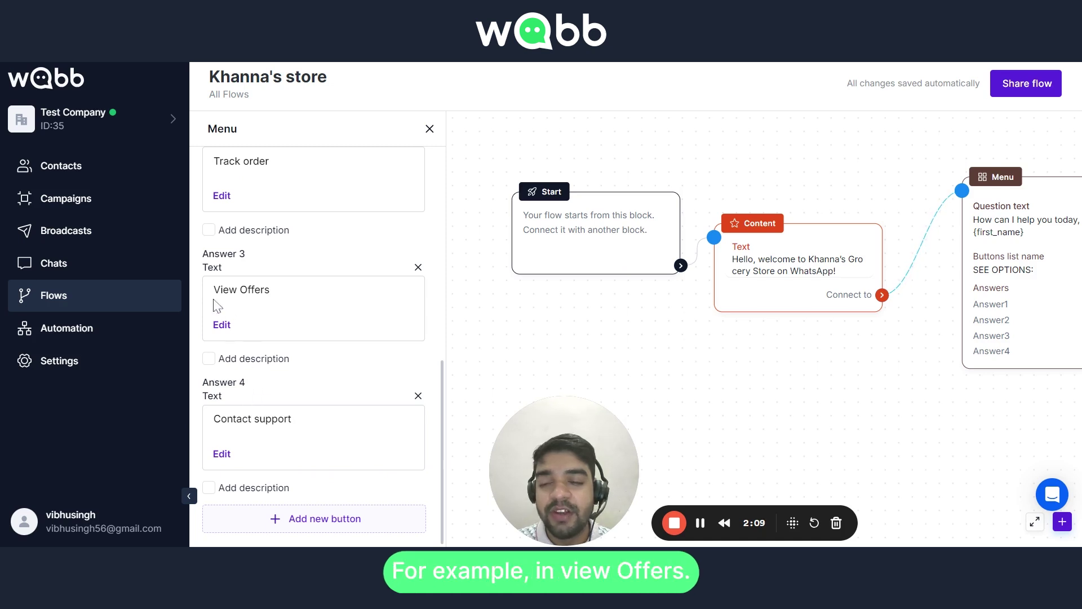
left_click(210, 359)
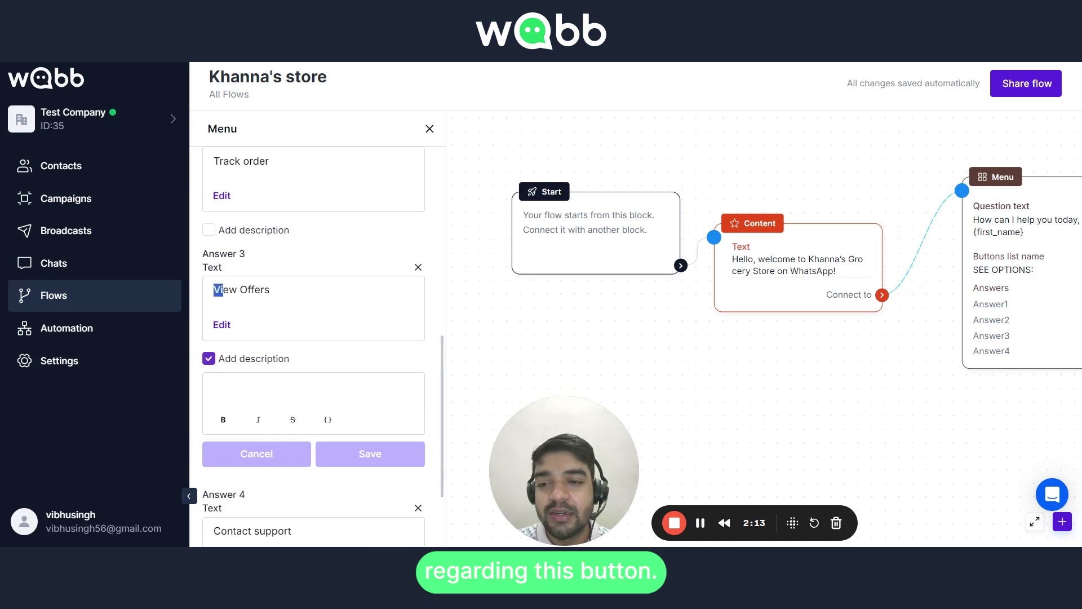
left_click_drag(214, 290, 271, 291)
left_click(226, 386)
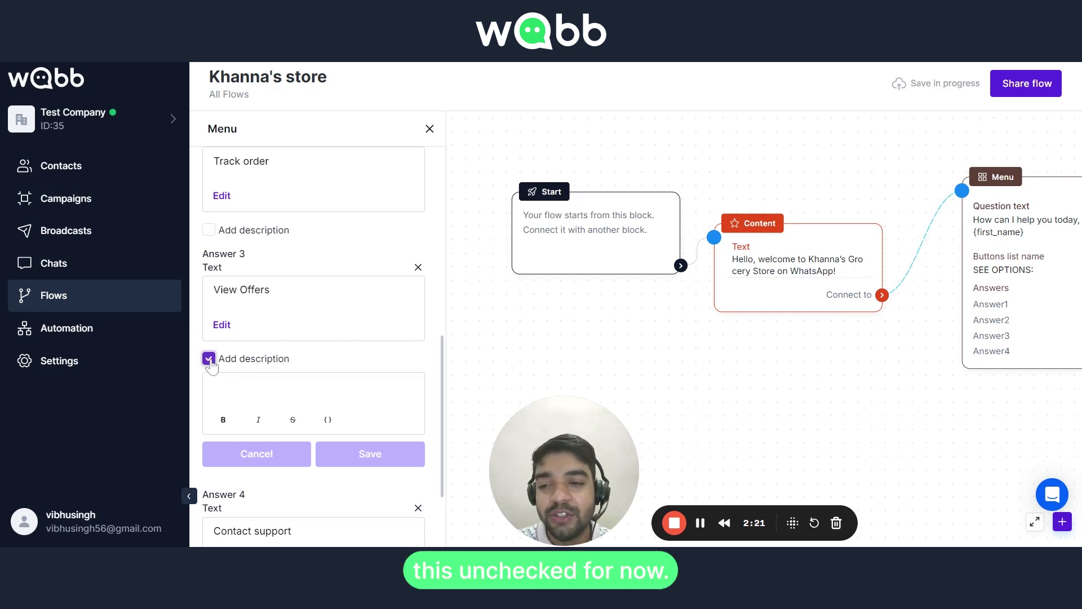
left_click(208, 359)
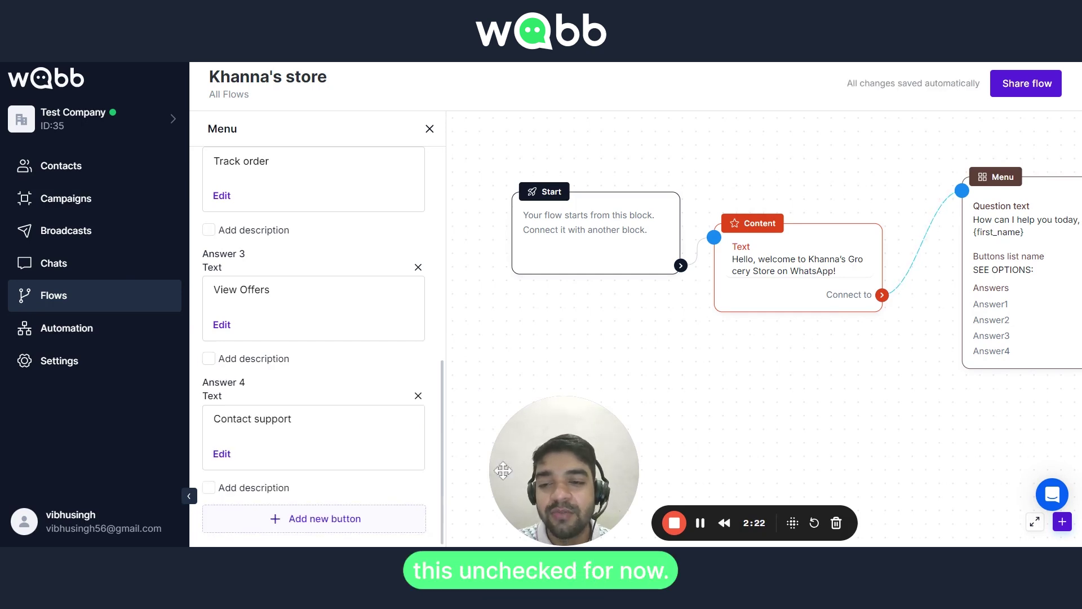
Close the menu settings and move the Menu block slightly closer to the Content block
left_click(429, 129)
left_click_drag(367, 346, 309, 346)
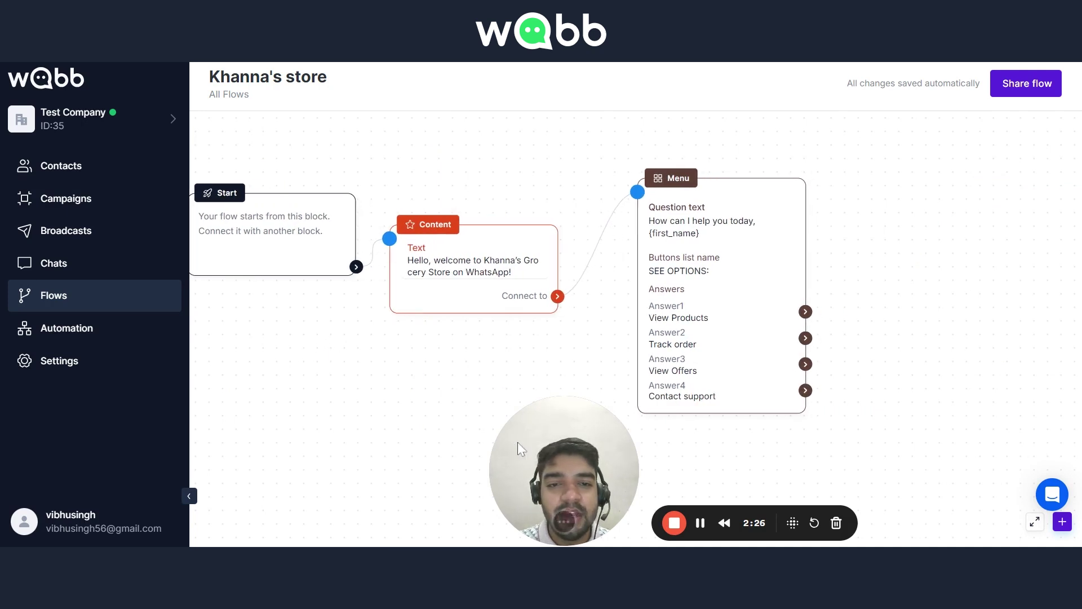
left_click_drag(517, 441, 50, 423)
left_click_drag(713, 317, 684, 314)
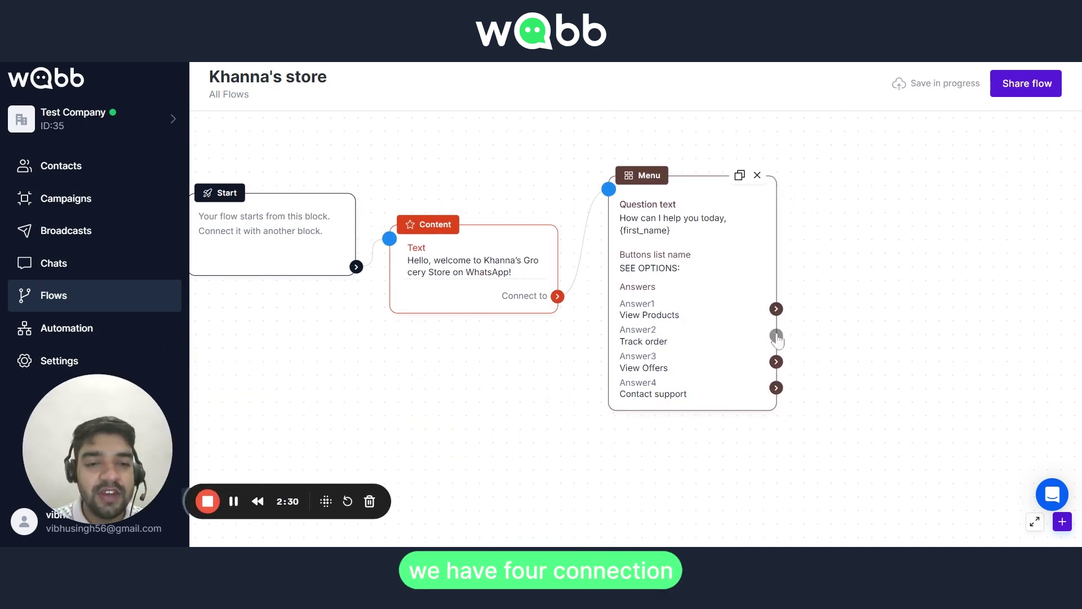
Add a second Content block and an Action block to the flow, placing the Action block below the new Content block
left_click(1062, 522)
left_click(954, 407)
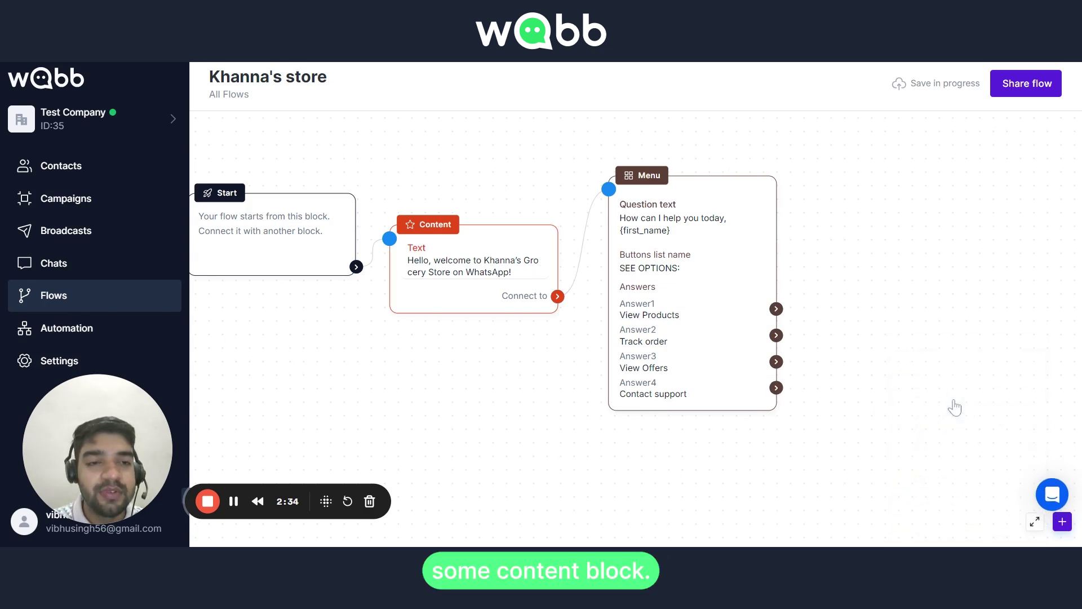
left_click(1062, 522)
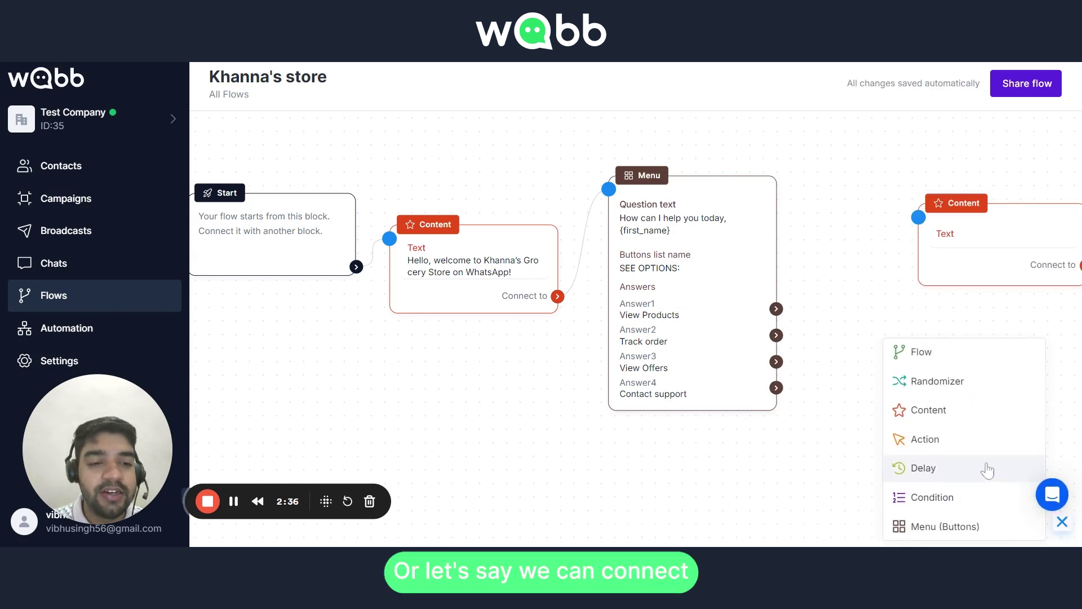
left_click(953, 439)
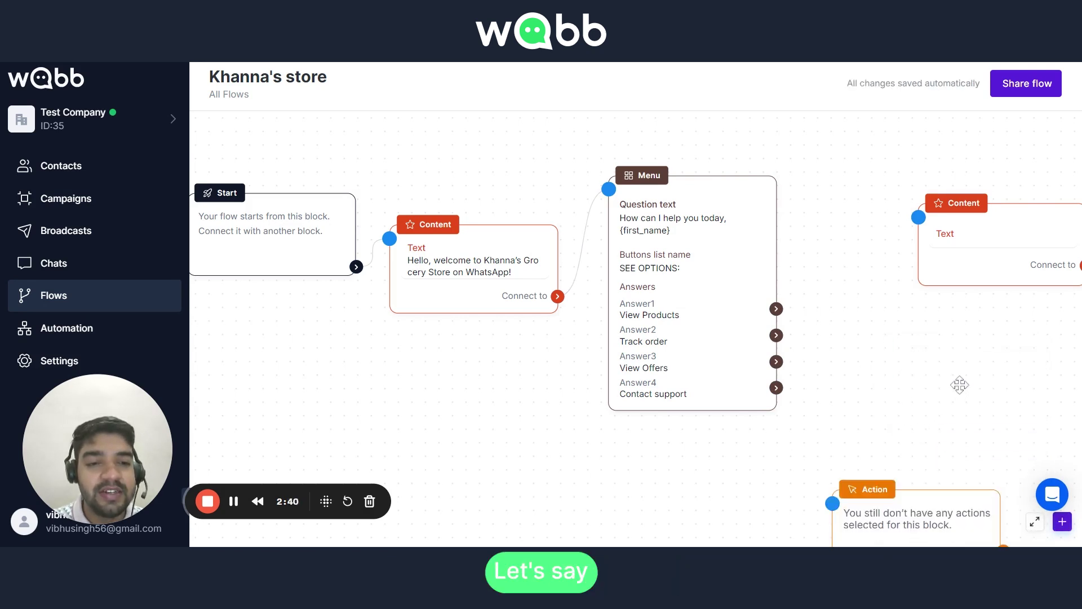
left_click_drag(958, 381, 864, 304)
left_click_drag(767, 447, 840, 325)
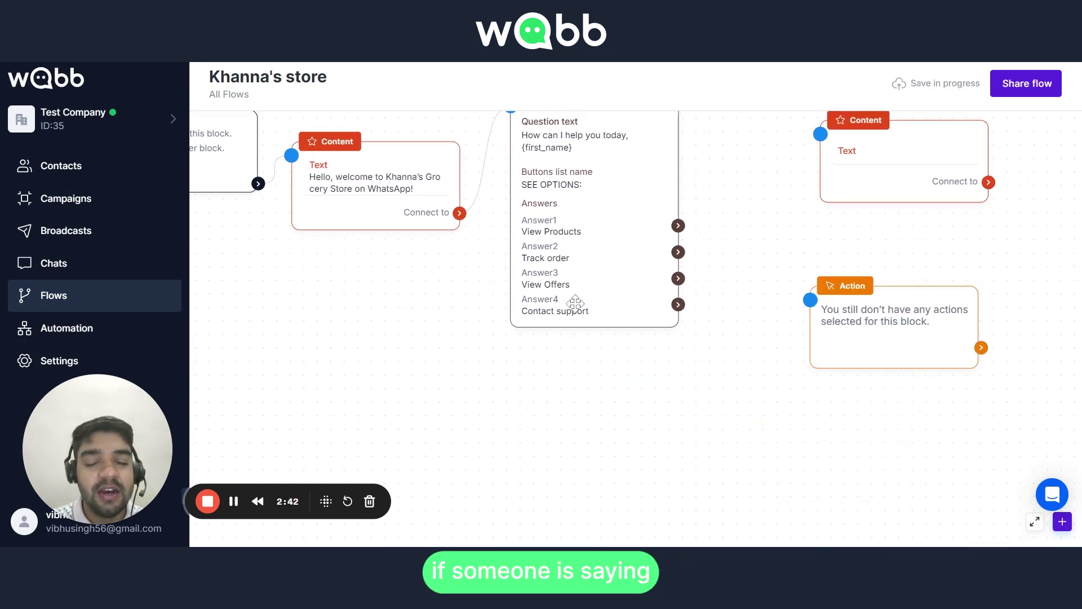
Connect the "Contact support" answer to the Action block and open that block's settings
left_click_drag(678, 304, 810, 301)
left_click(885, 321)
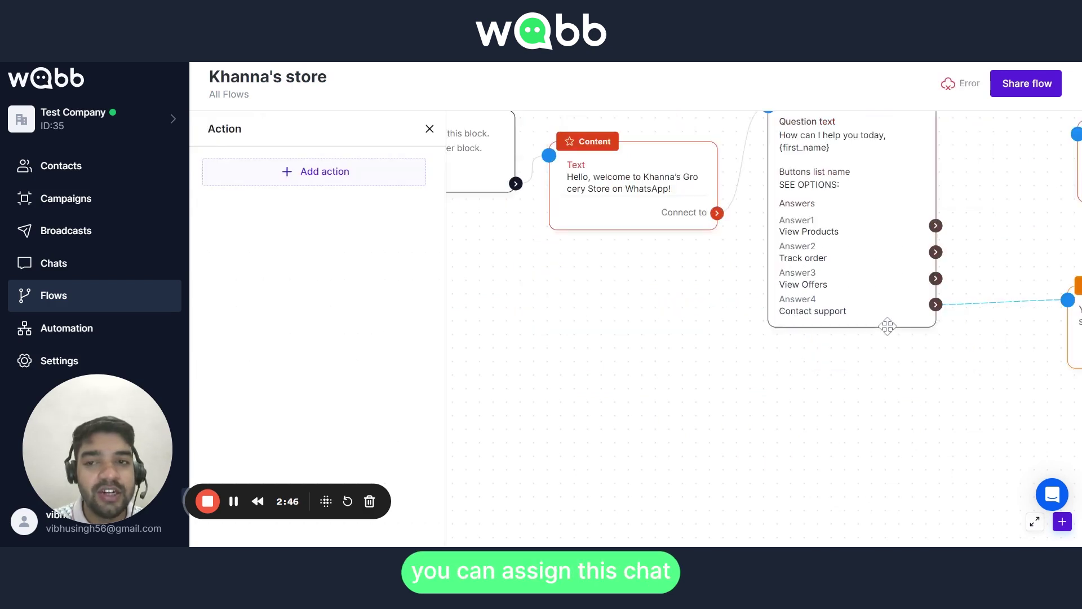
Add the "Mark chat as open" action to the Action block and close its settings
left_click(325, 179)
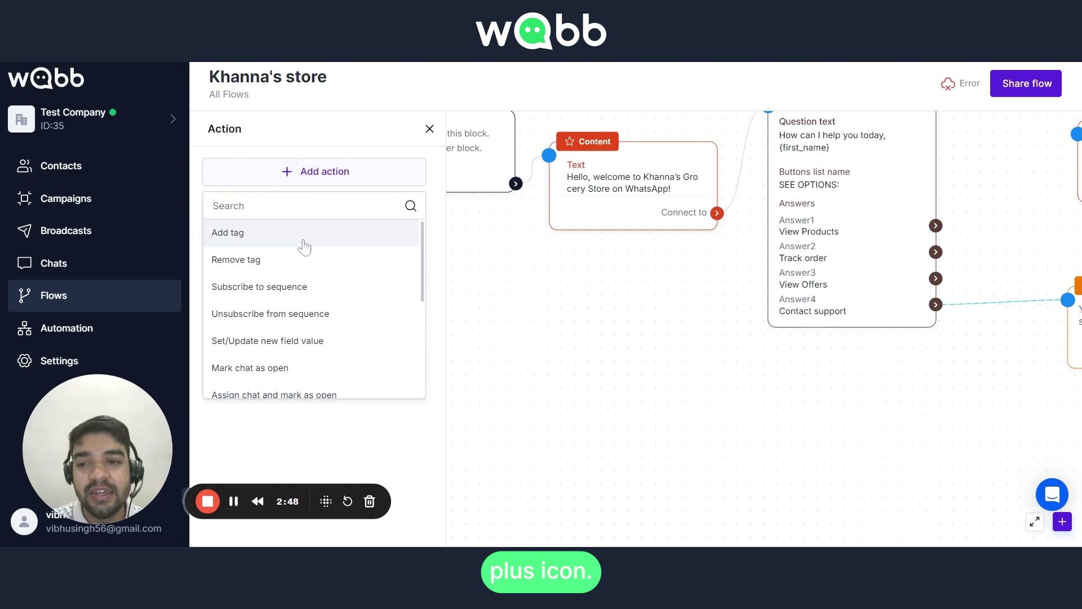
scroll(296, 285, "down", 2)
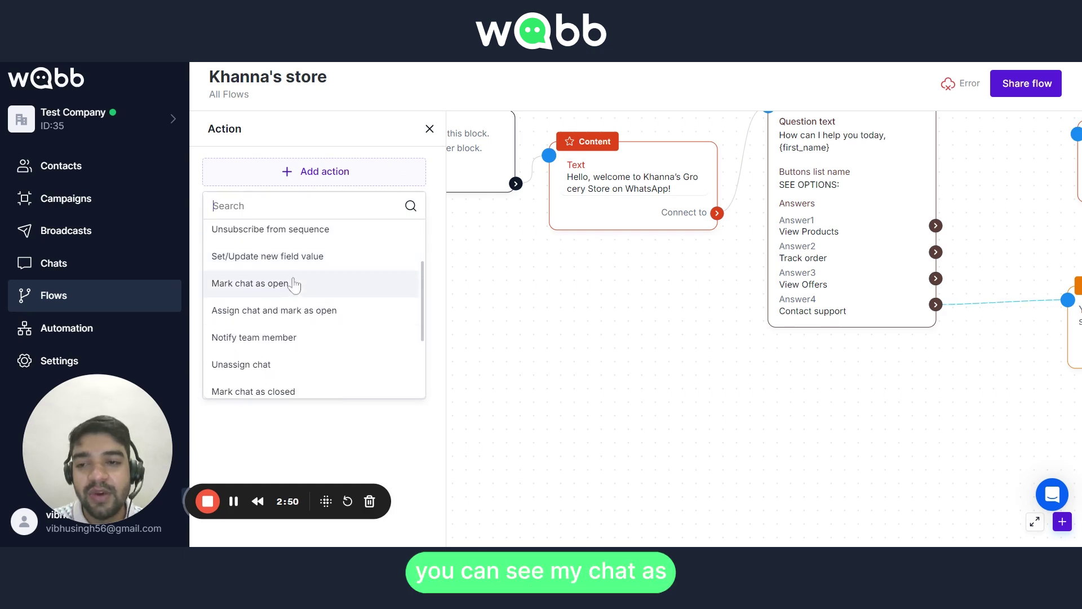
left_click(284, 289)
left_click_drag(732, 418, 596, 427)
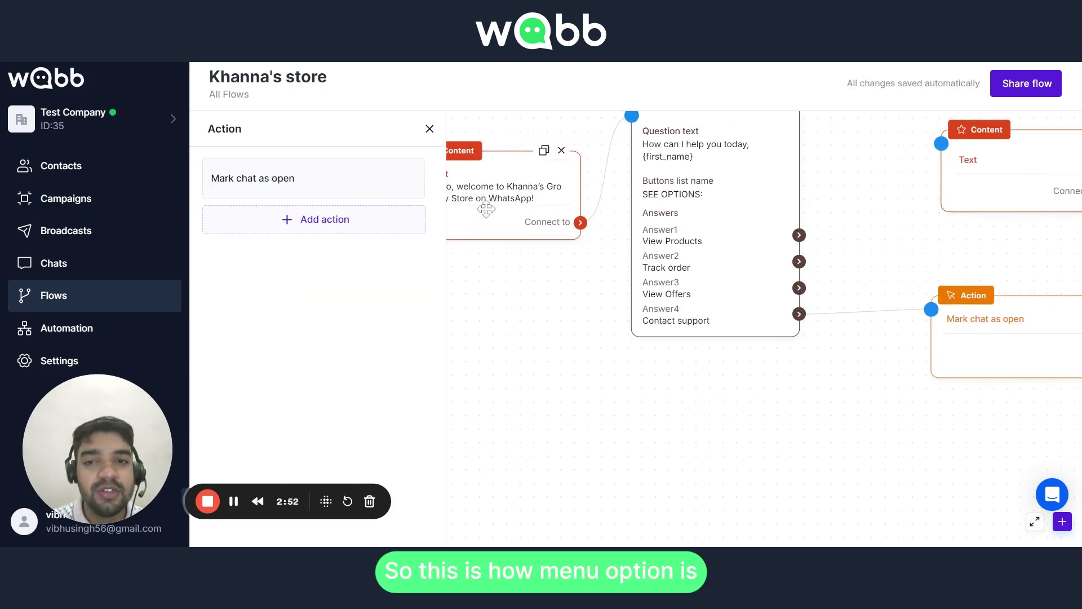
left_click(427, 129)
Move the empty Content block and the Action block closer to the Menu block
left_click_drag(615, 213, 854, 280)
left_click_drag(951, 262, 911, 259)
left_click_drag(982, 415, 949, 401)
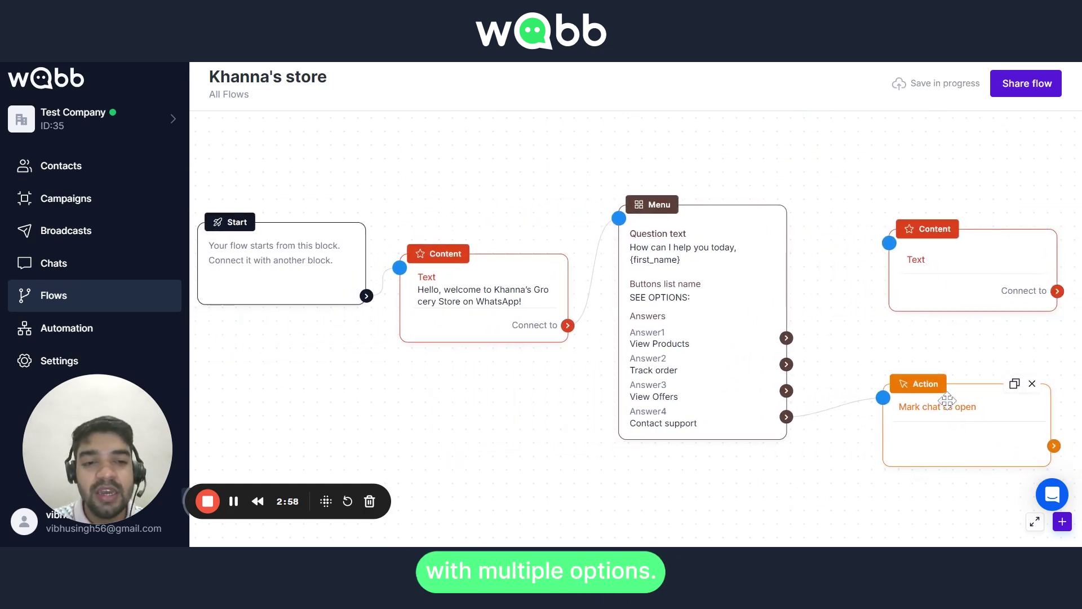
left_click_drag(937, 278, 914, 280)
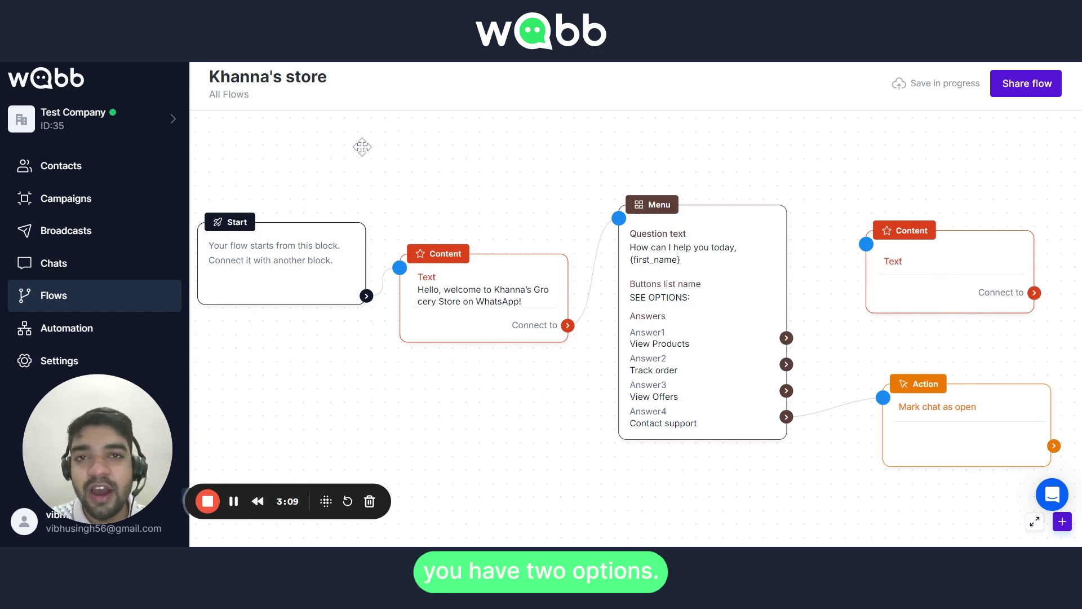
Run the "Khanna's store" flow for the last contact in the contacts list and close the contact card
left_click(102, 169)
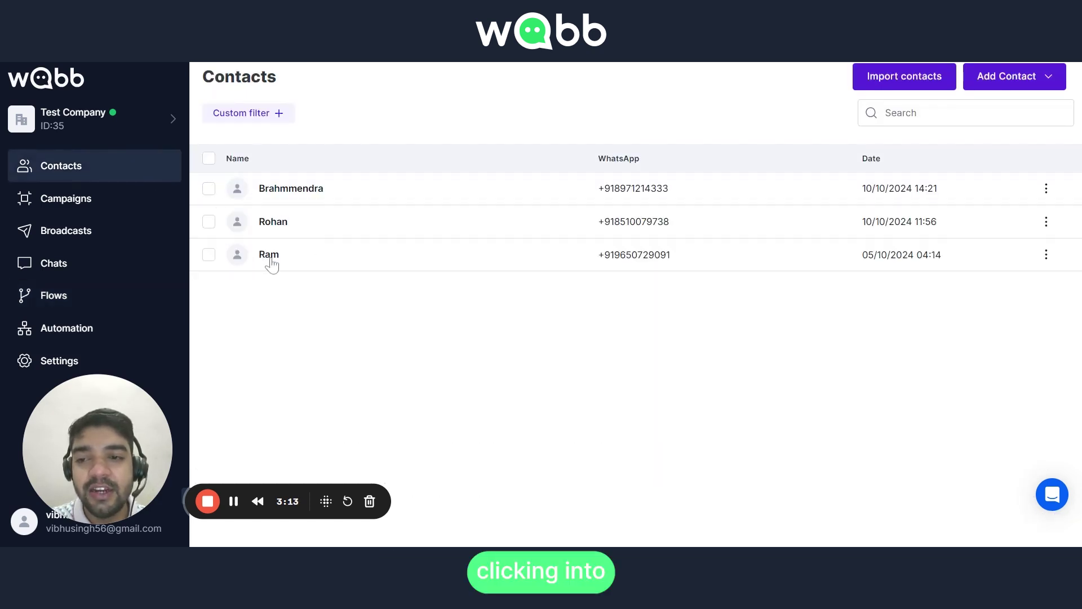
left_click(271, 264)
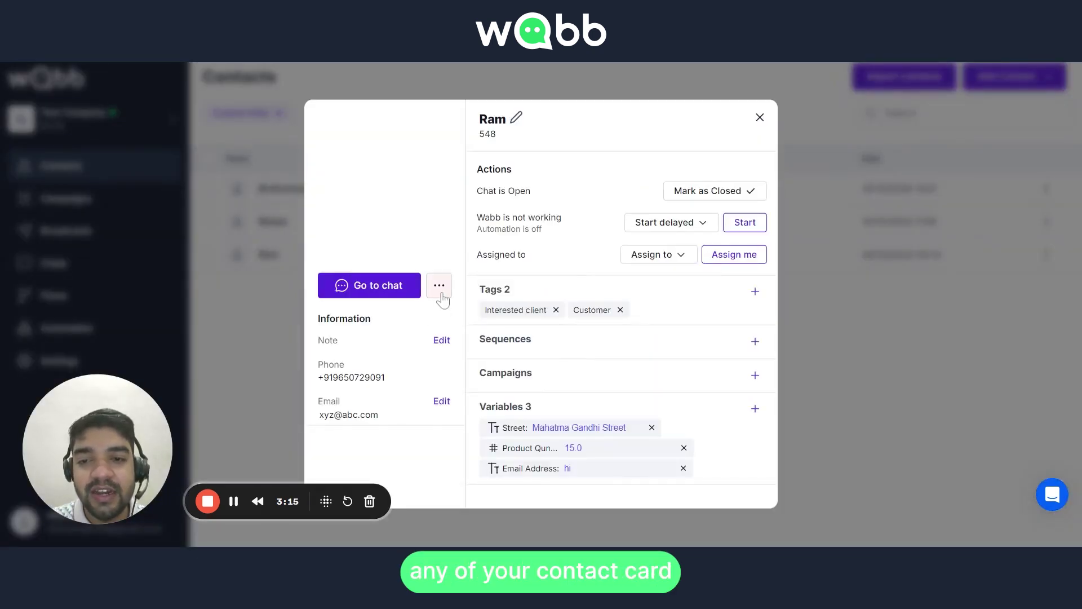
left_click(444, 292)
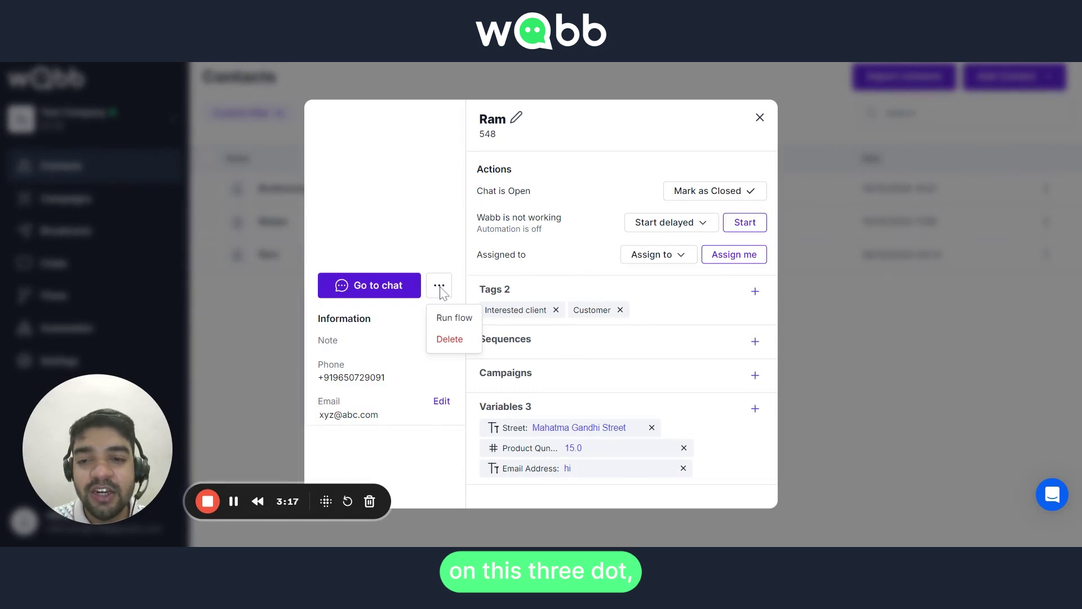
left_click(449, 326)
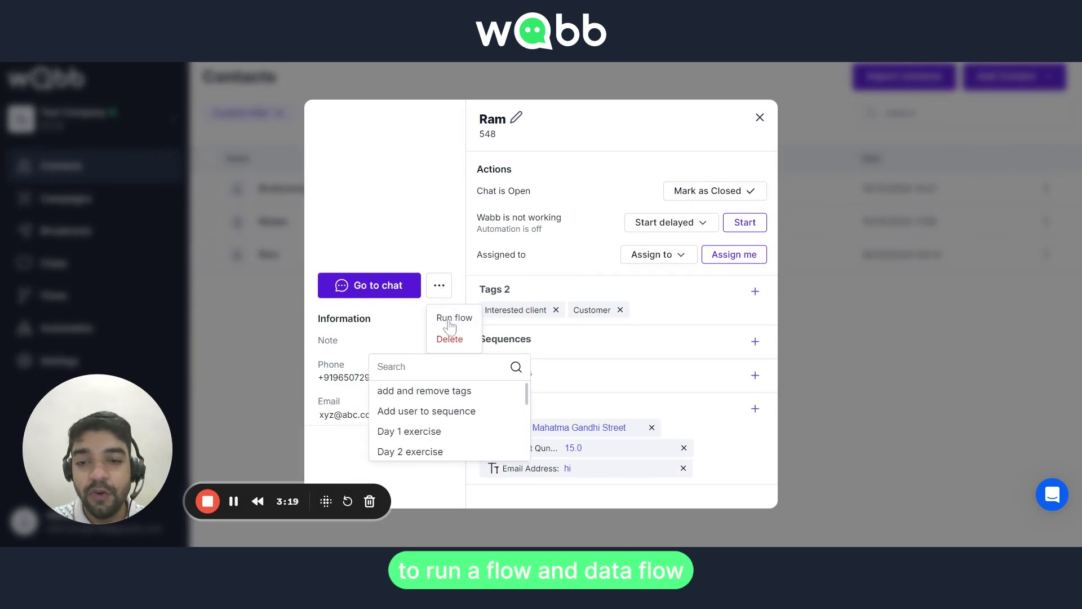
scroll(450, 423, "down", 2)
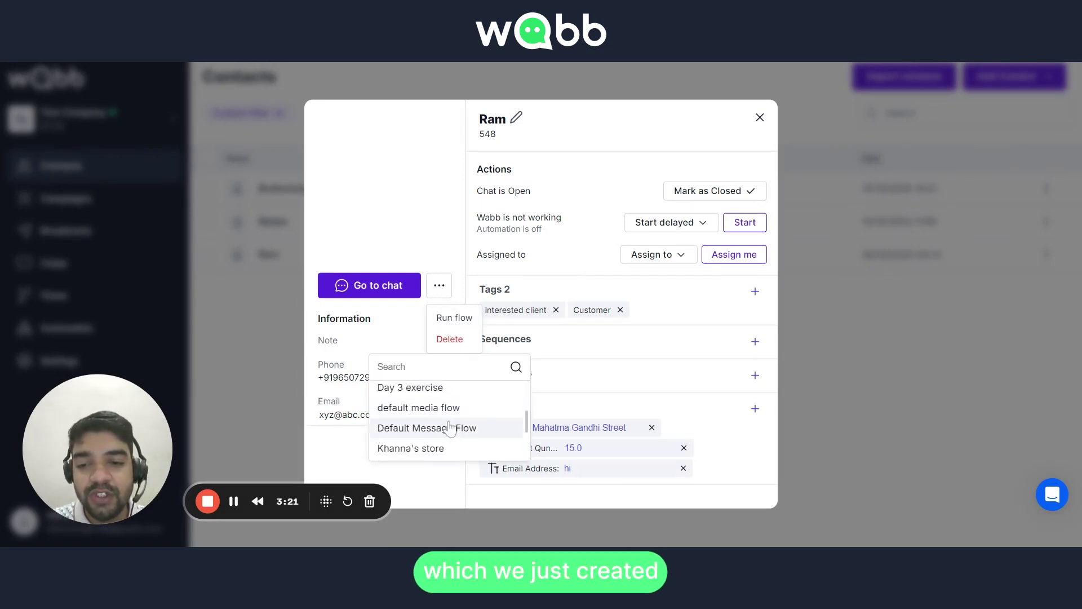
left_click(426, 452)
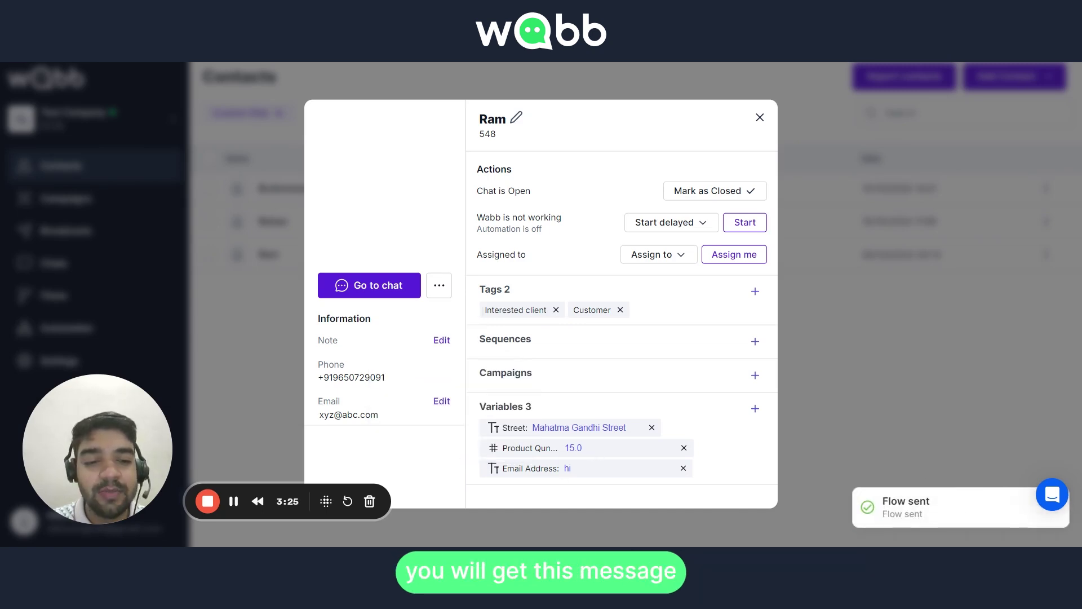
left_click(759, 117)
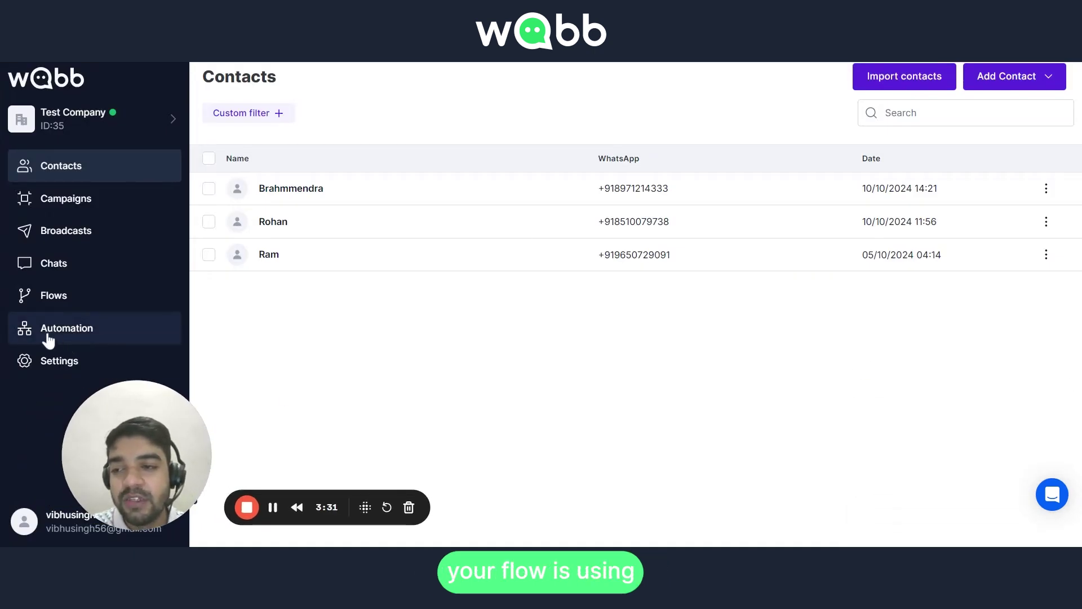
Create a new keyword automation named "khanna store" with "Khanna's store" as its start flow
left_click(71, 341)
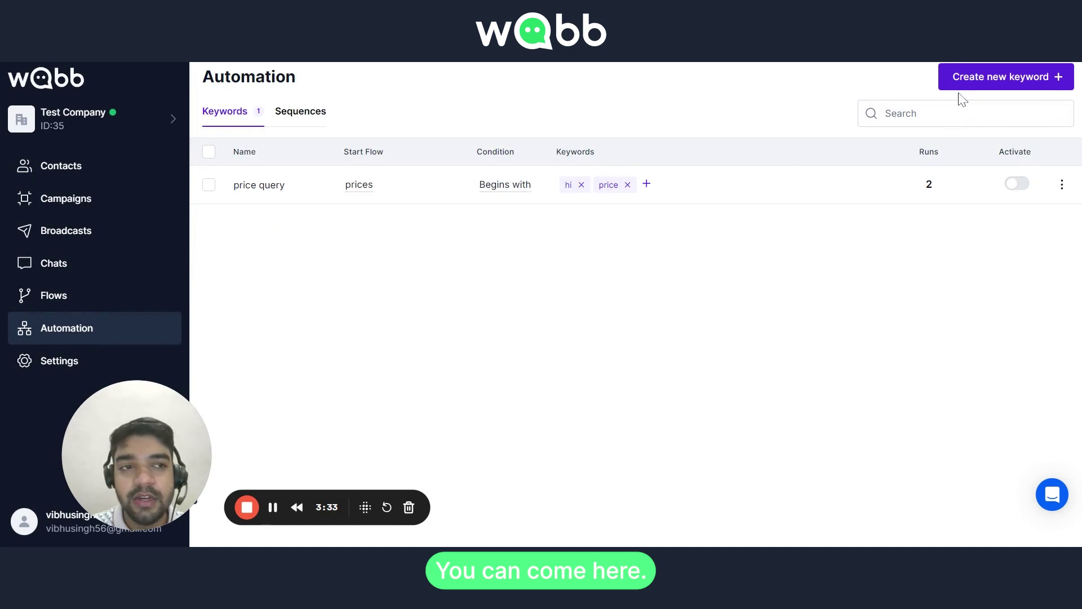
left_click(981, 81)
left_click(467, 265)
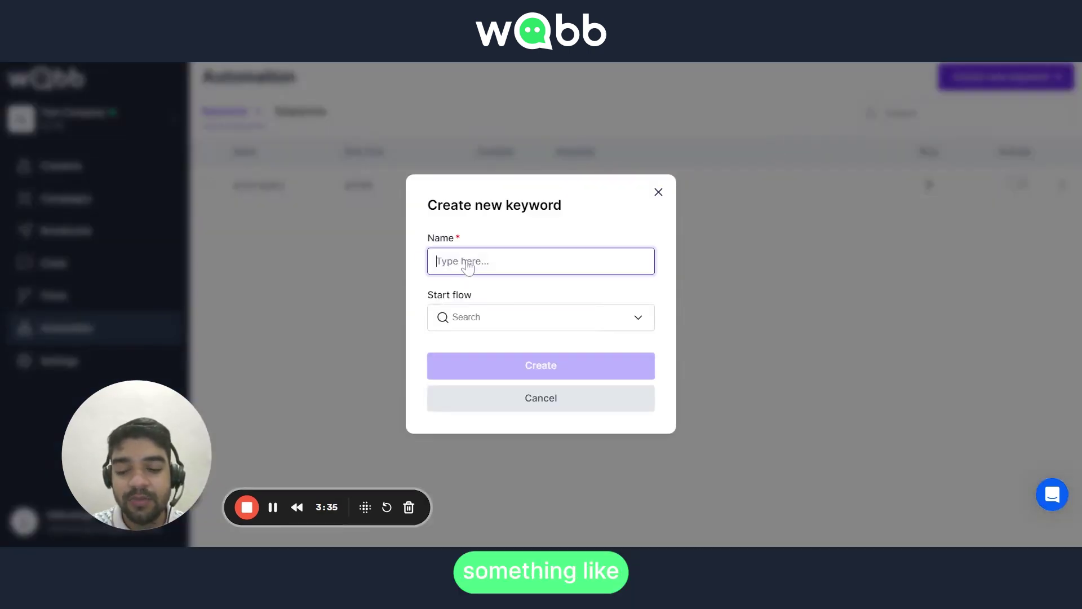
type("khanna store")
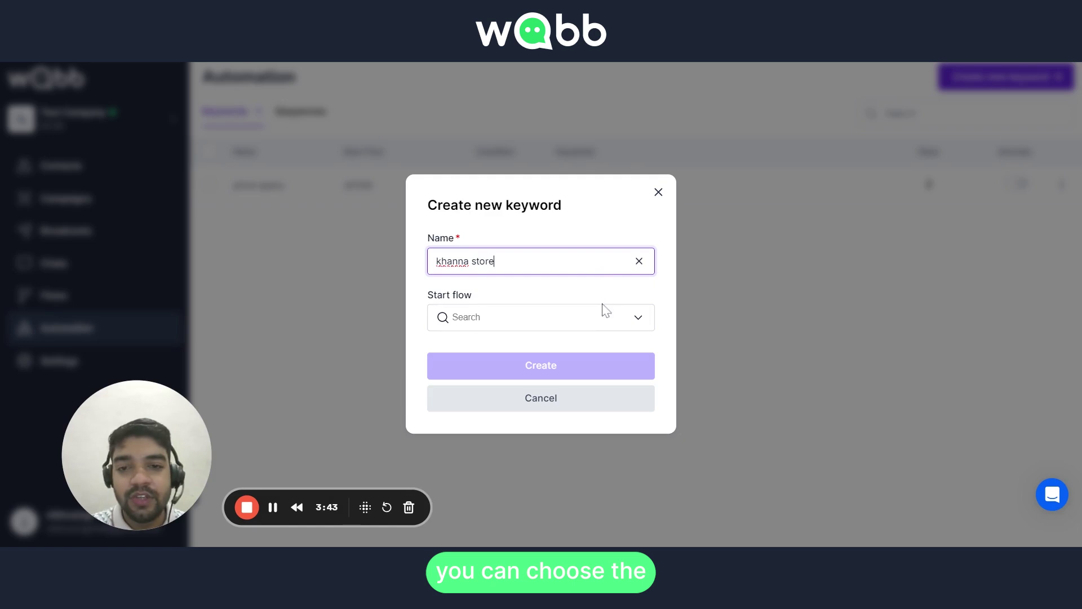
left_click(577, 316)
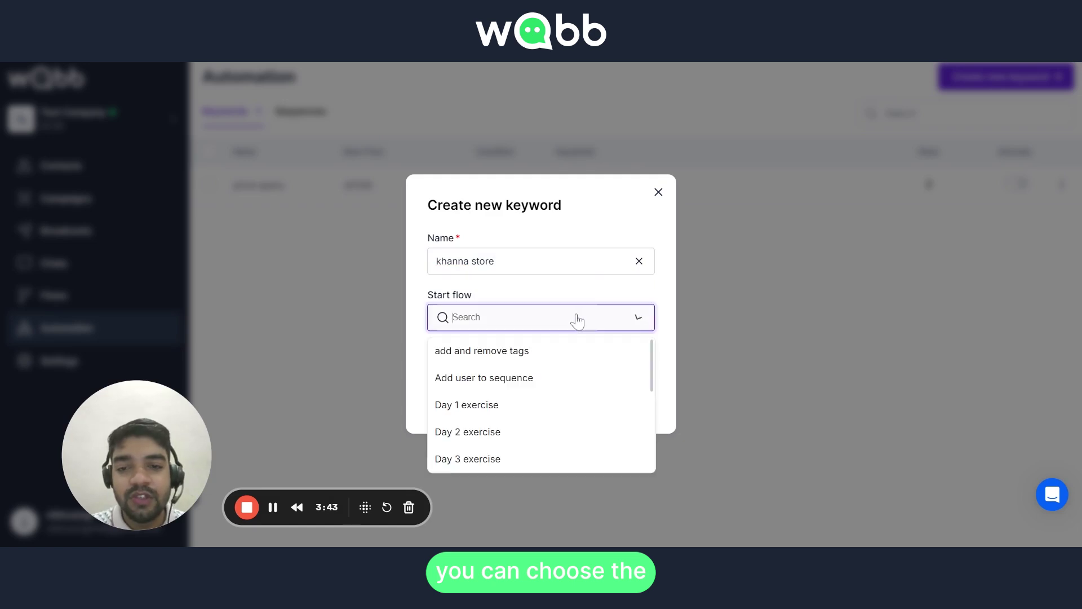
scroll(526, 437, "down", 5)
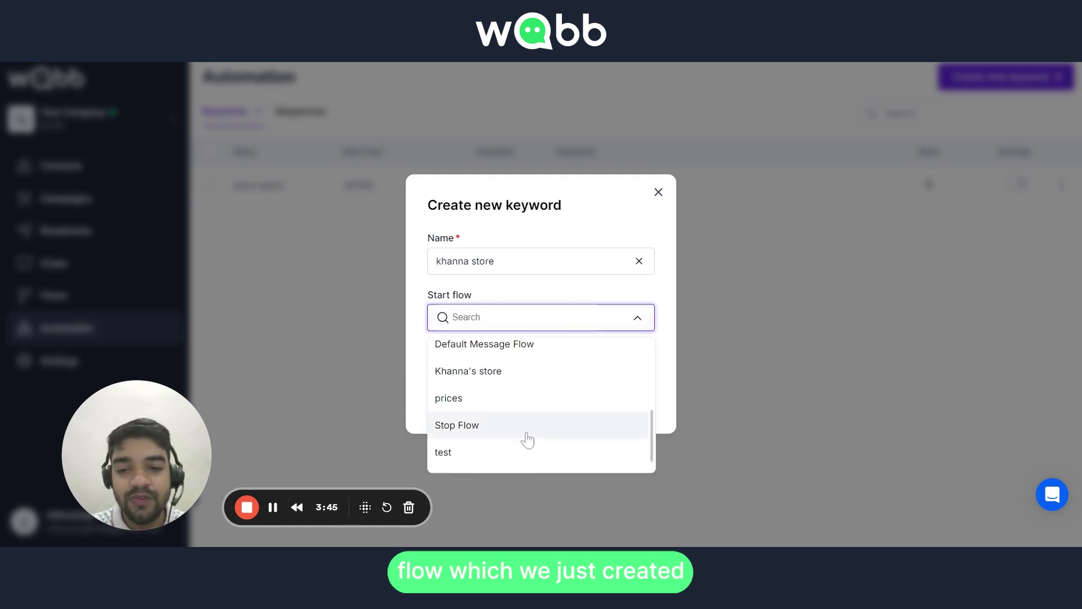
left_click(510, 377)
left_click(524, 371)
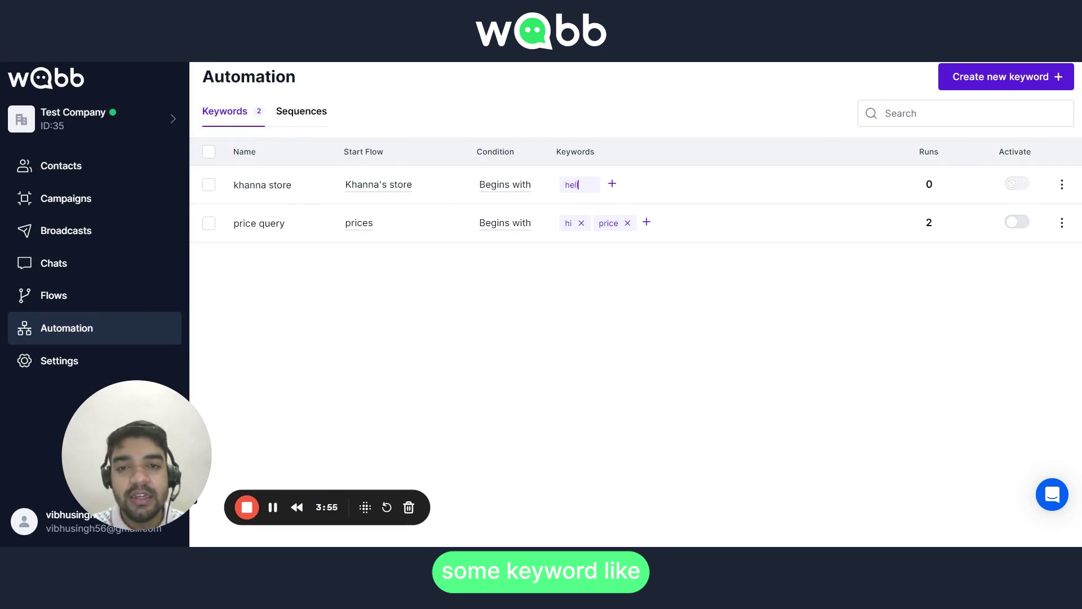
Add the keywords "hello" and "test" to the "khanna store" automation and activate it
type("o")
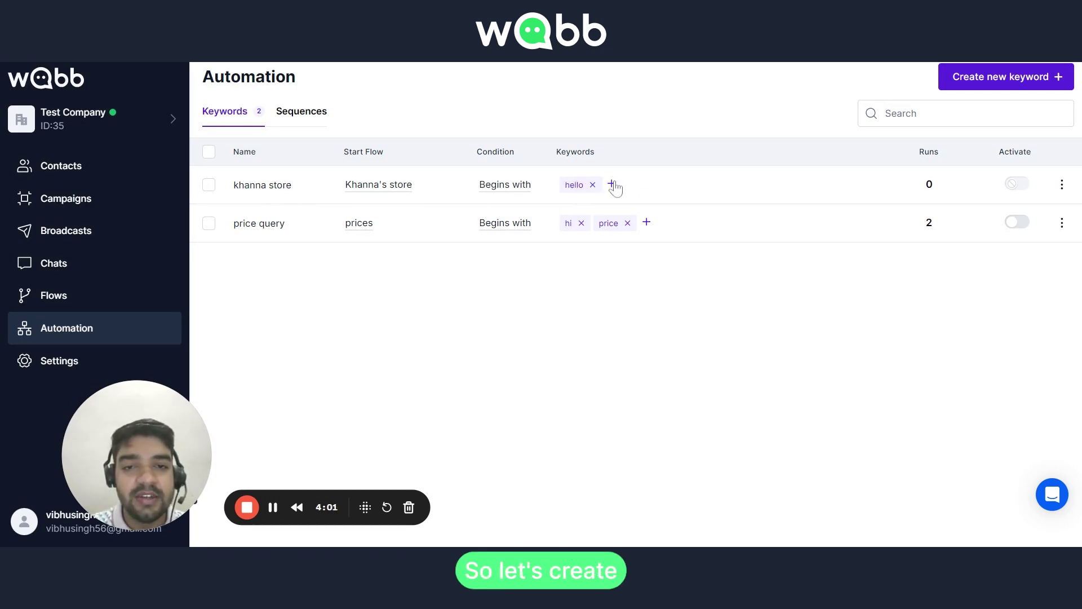
left_click(612, 185)
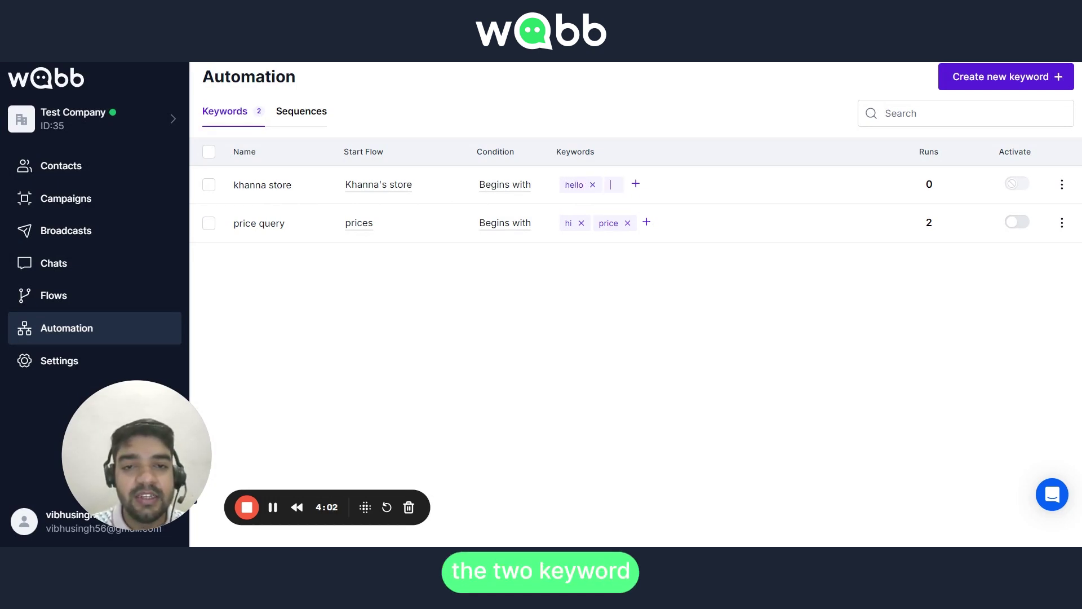
type("test")
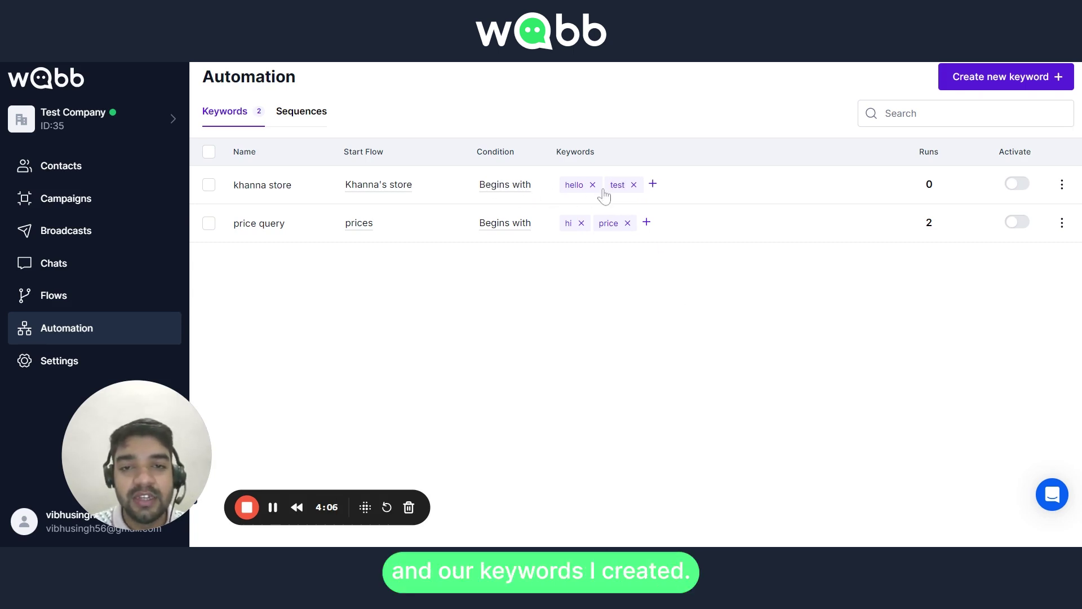
left_click(1019, 184)
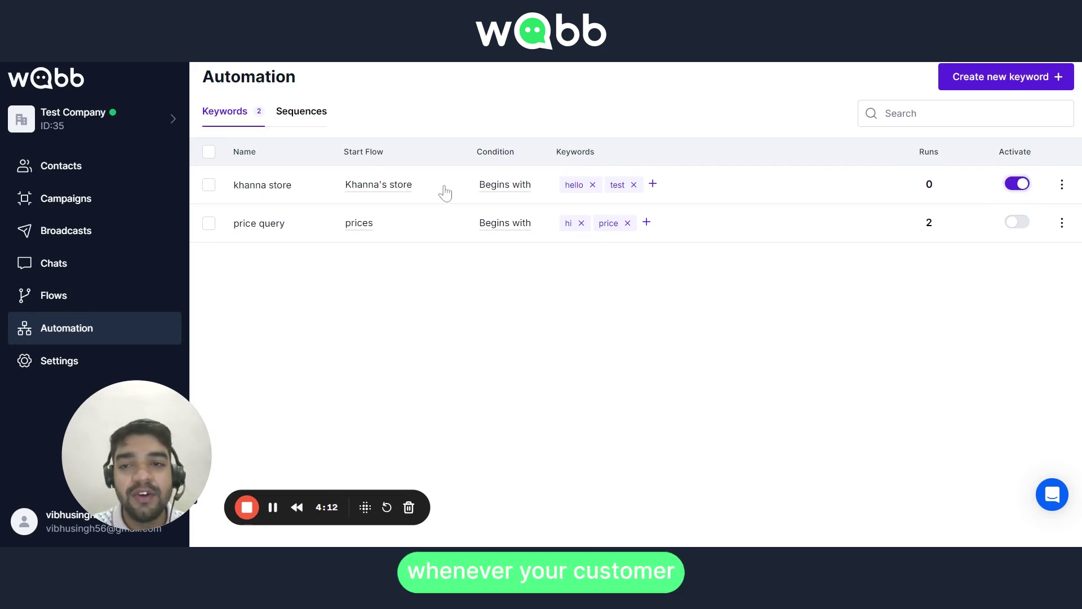